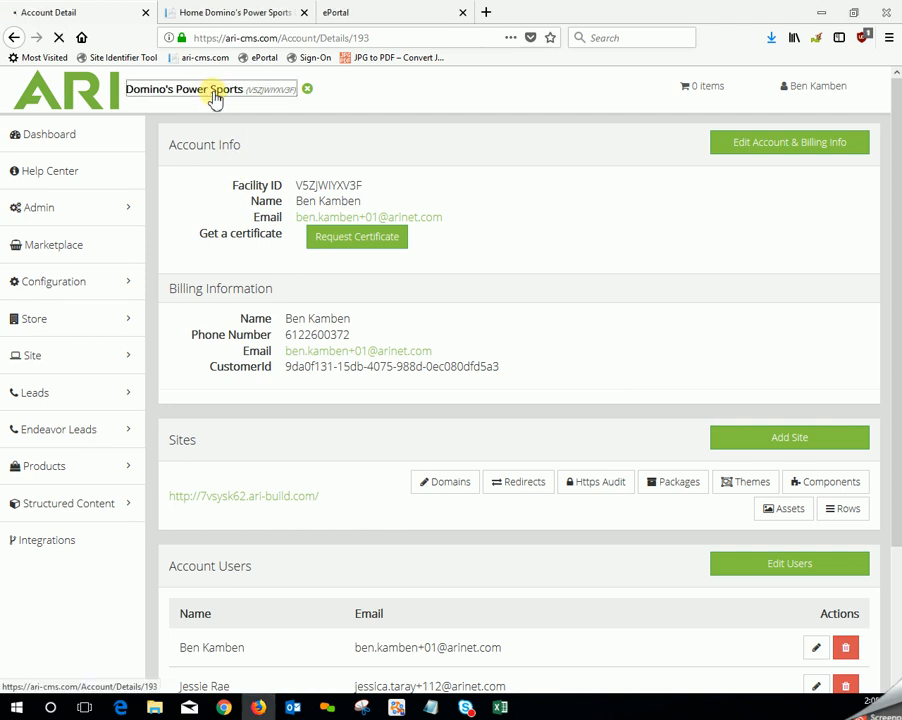
Open the Domino's Power Sports account details and go to the components configuration of its site.
click(213, 93)
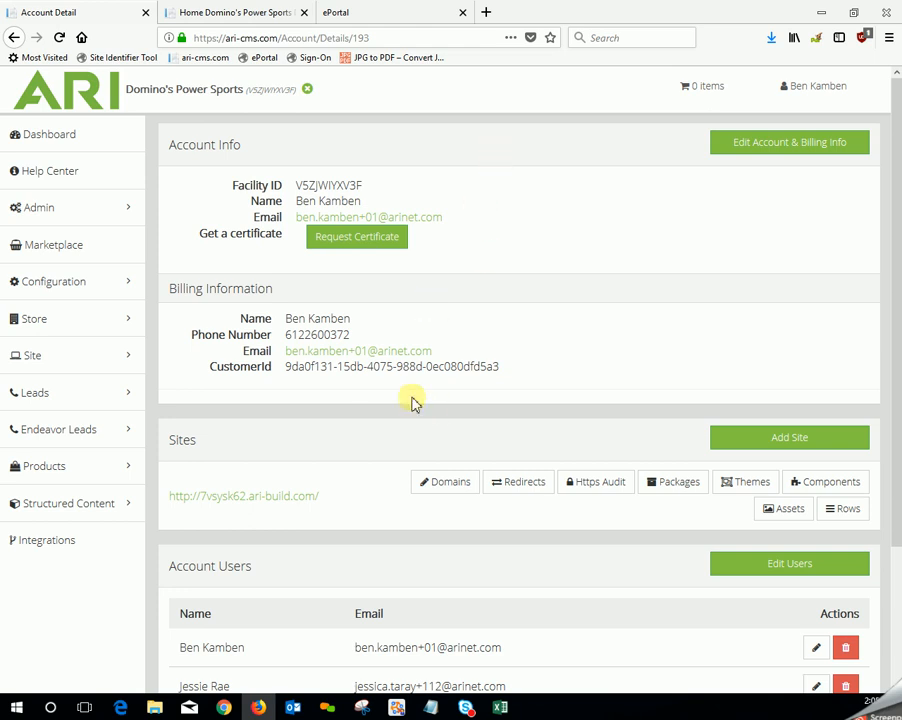
drag(205, 445, 171, 447)
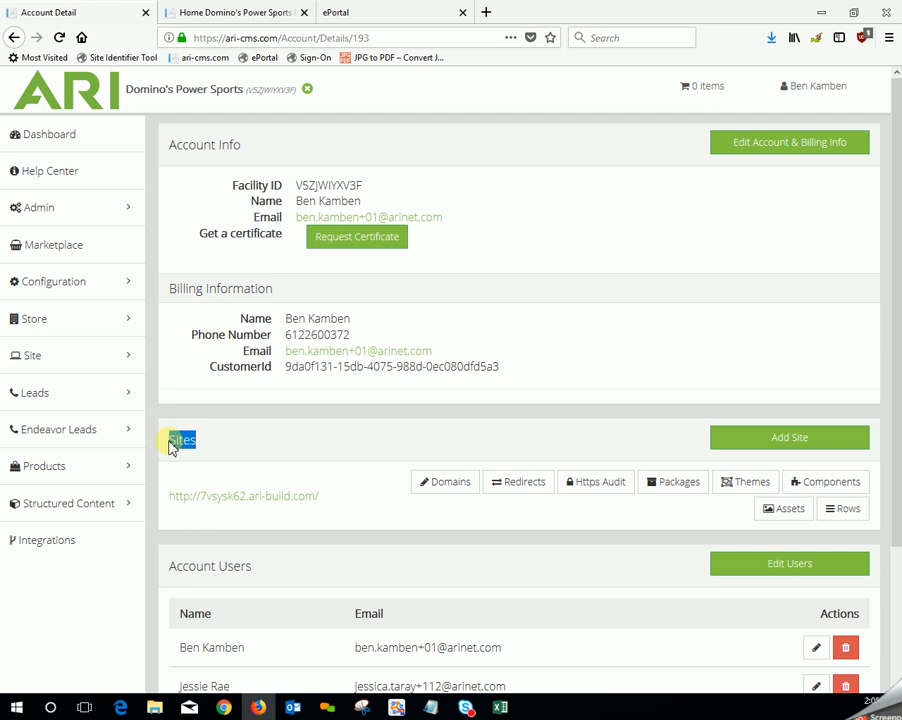
click(796, 488)
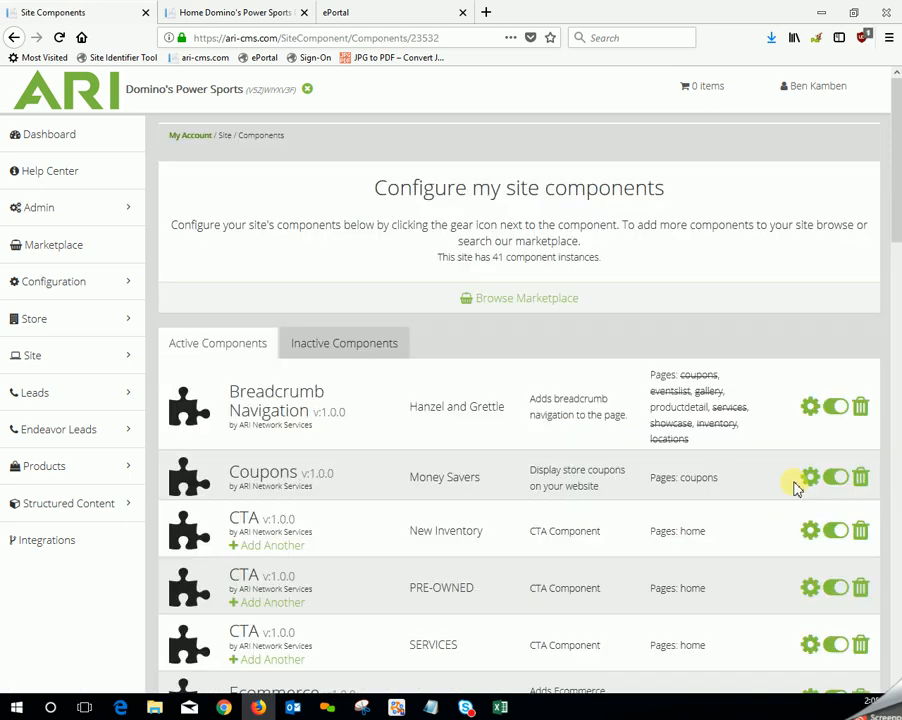
Add another Item Groups & Showrooms instance to the site's active components.
scroll(680, 390, down, 4)
scroll(682, 390, down, 10)
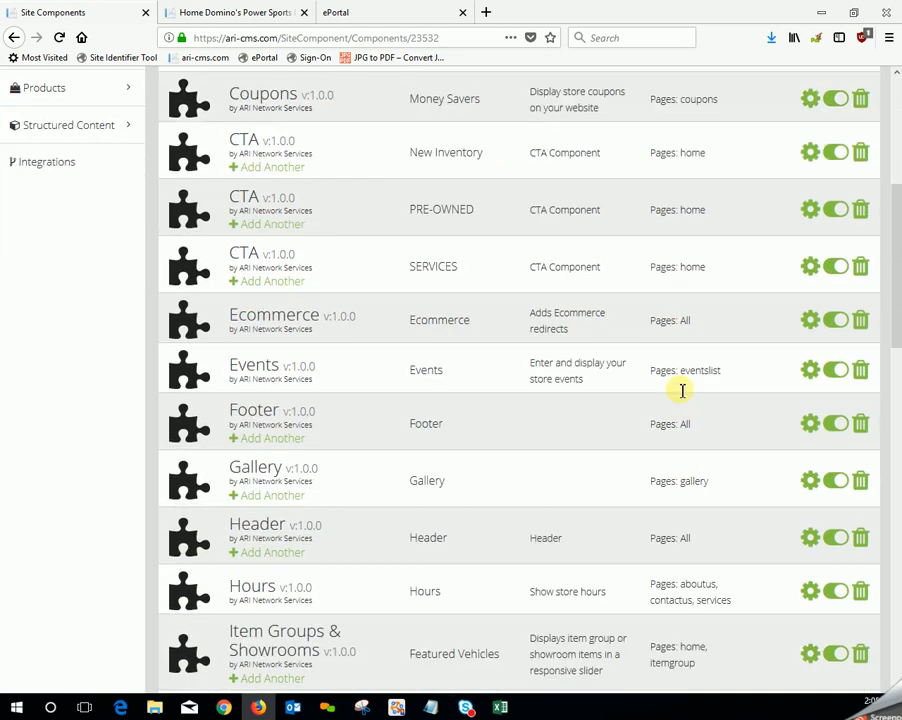
scroll(681, 392, down, 3)
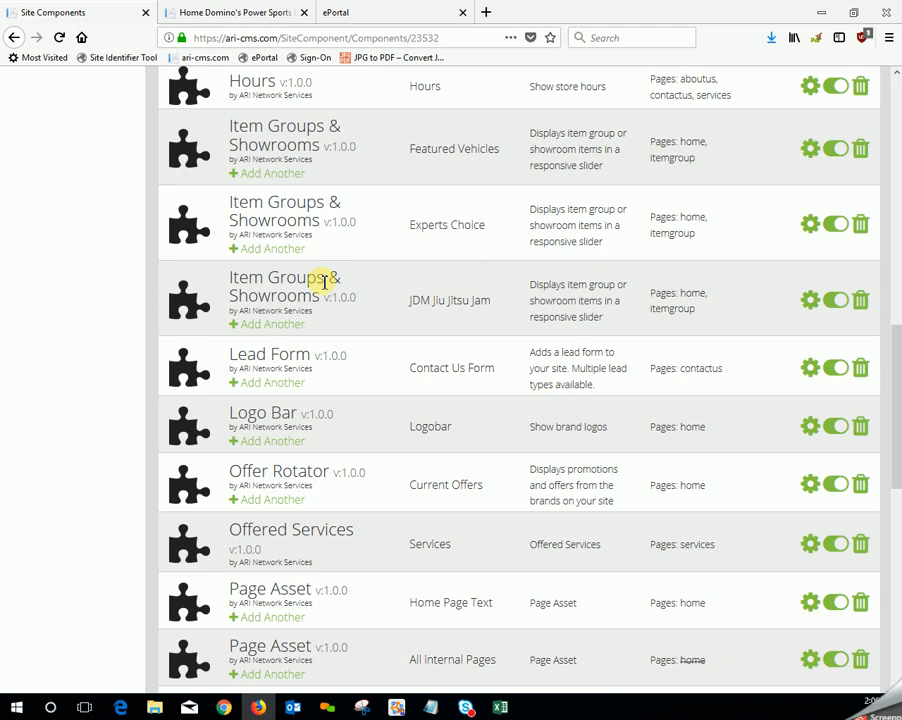
click(272, 326)
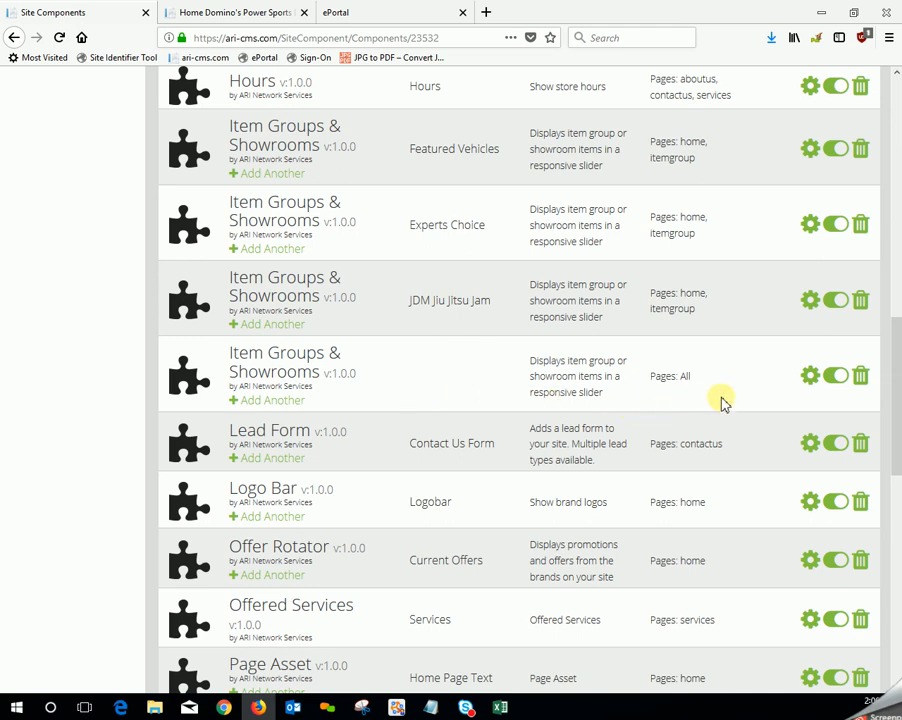
Open the settings of the new untitled Item Groups & Showrooms component and title it RED HOT DEALS.
click(811, 380)
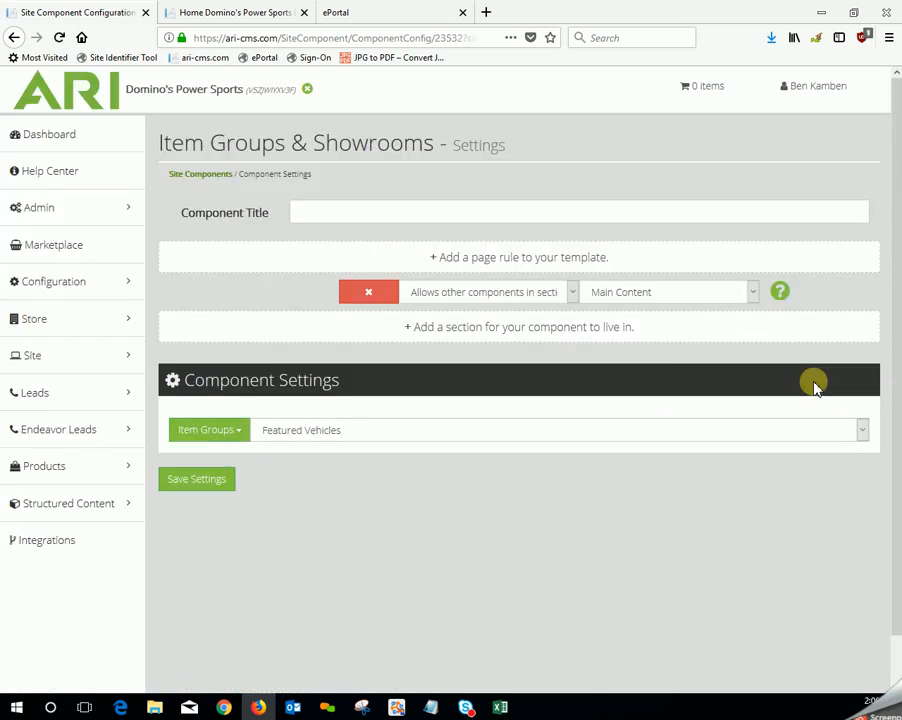
click(340, 212)
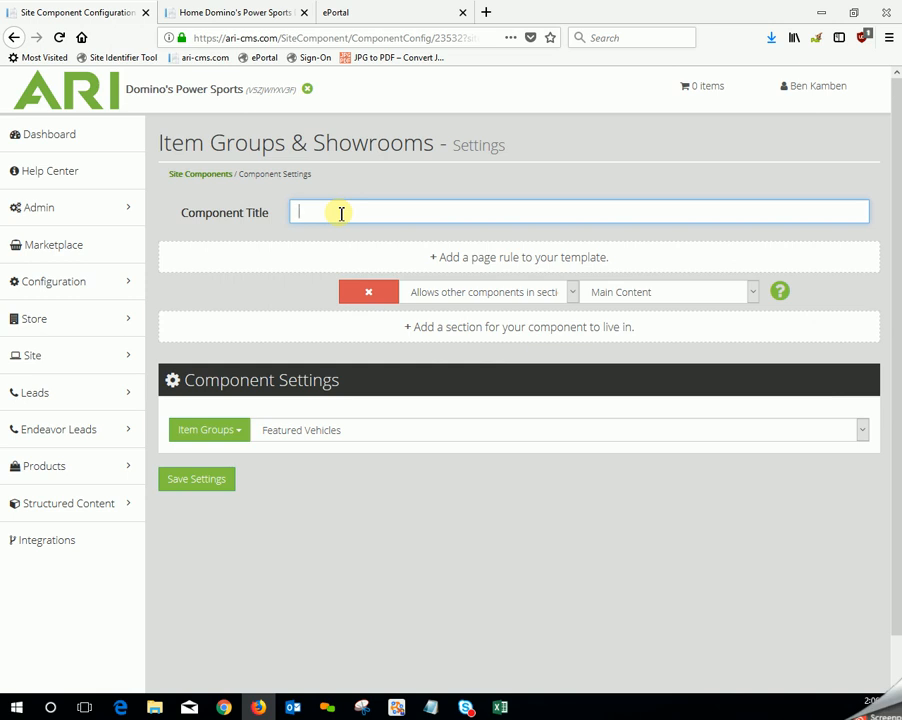
text(RED HOT DEALS)
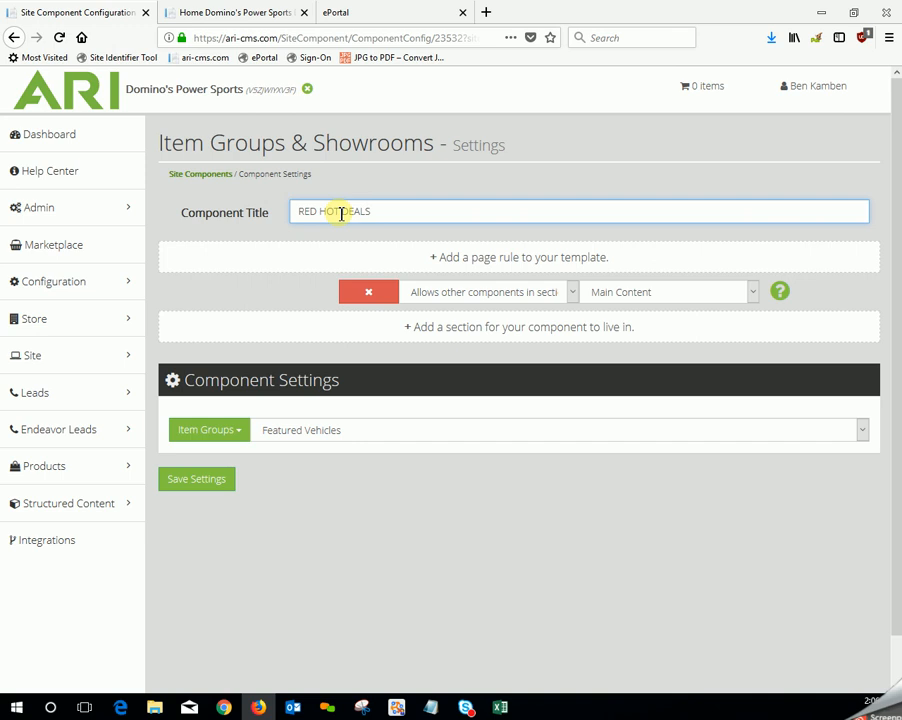
Add two Only Available on page rules to the component, one for Home and one for Product Groups.
click(503, 262)
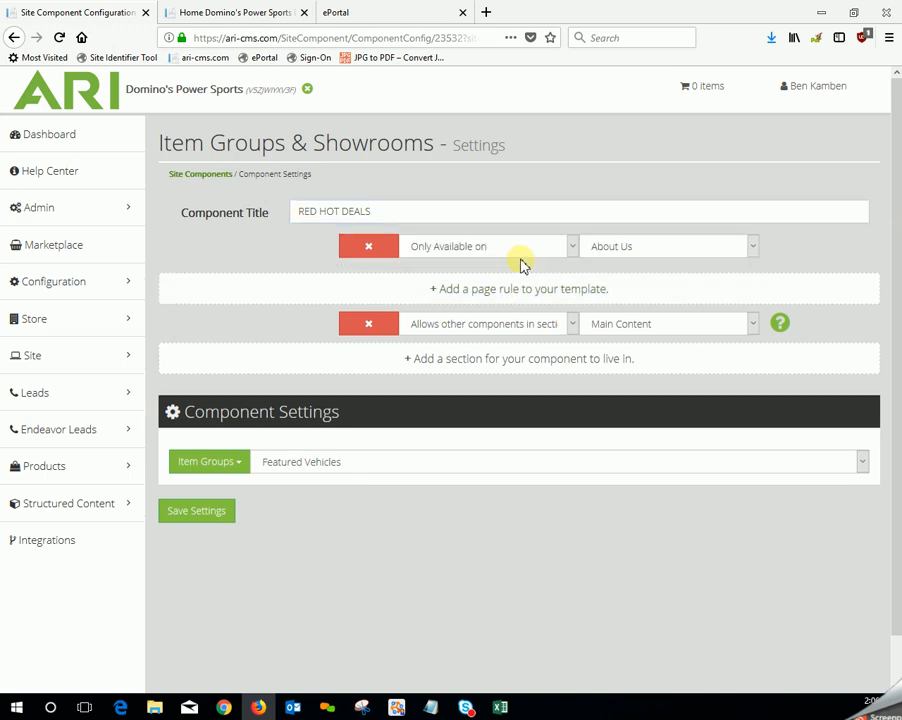
click(756, 248)
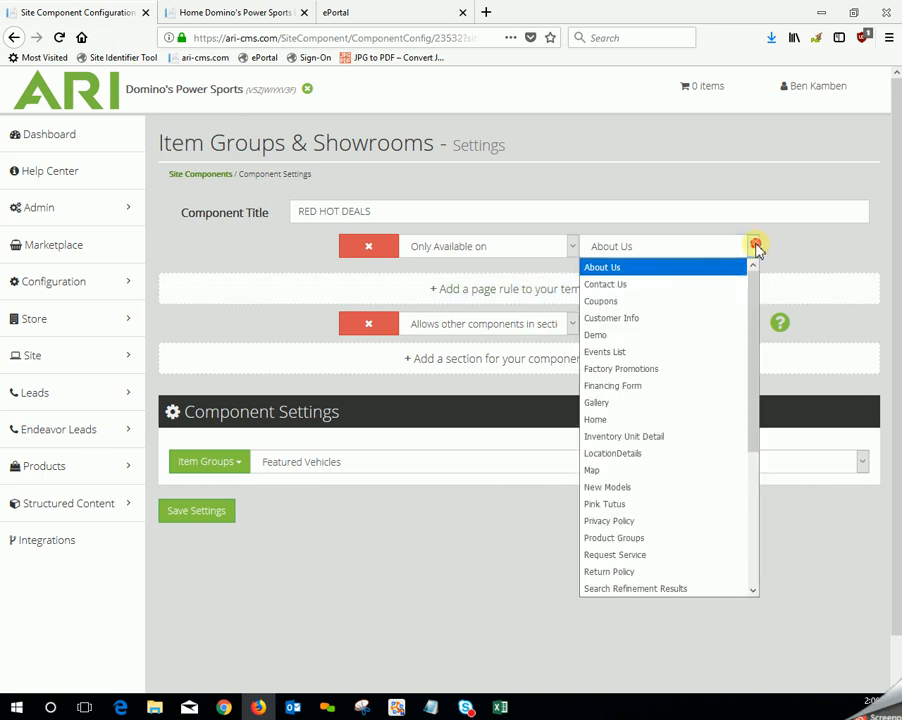
click(627, 420)
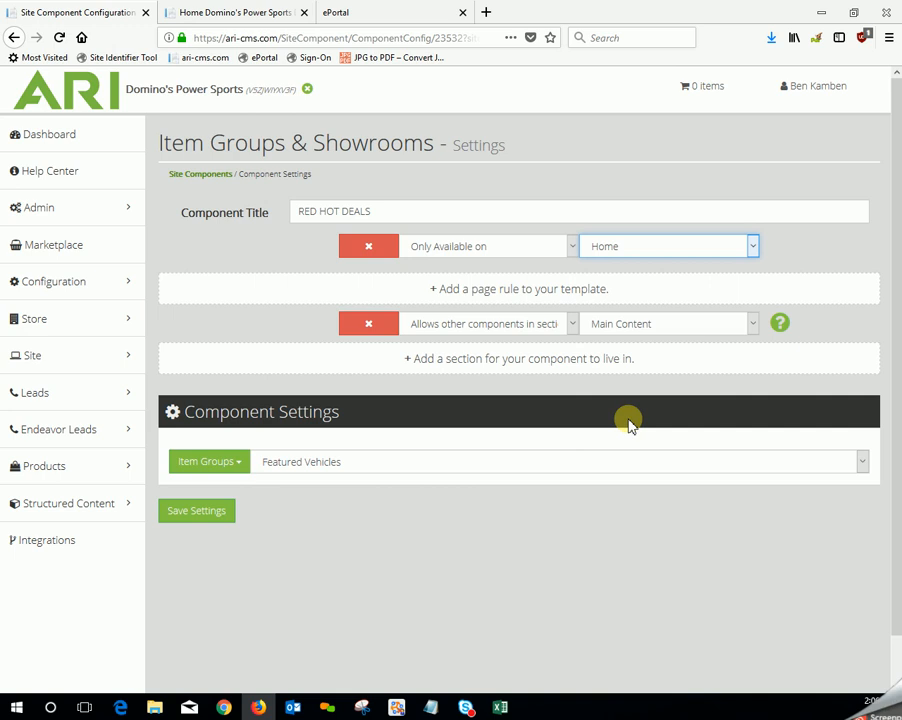
click(482, 295)
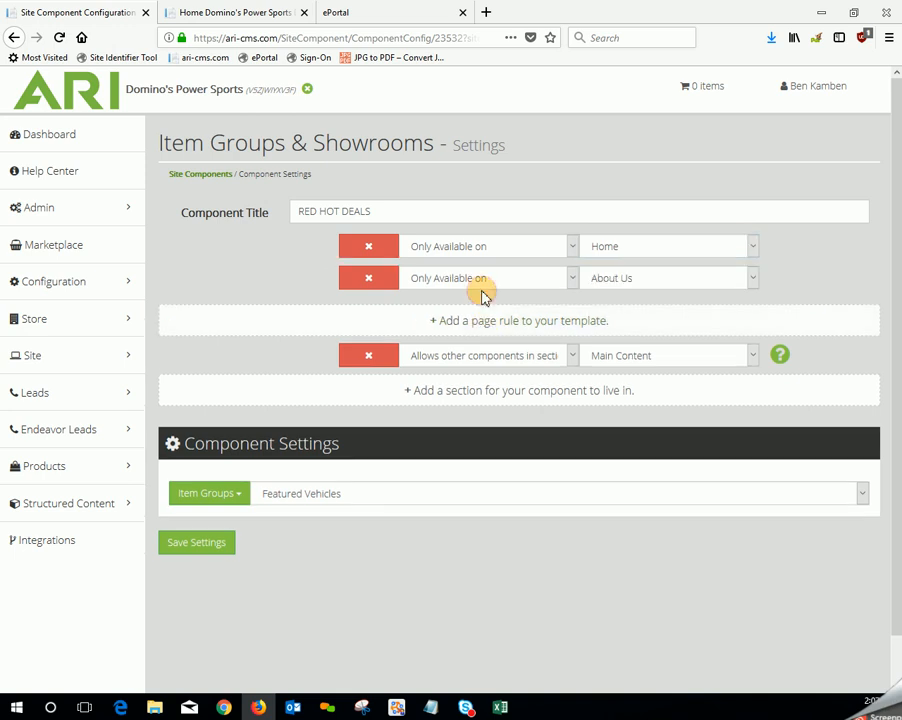
click(754, 279)
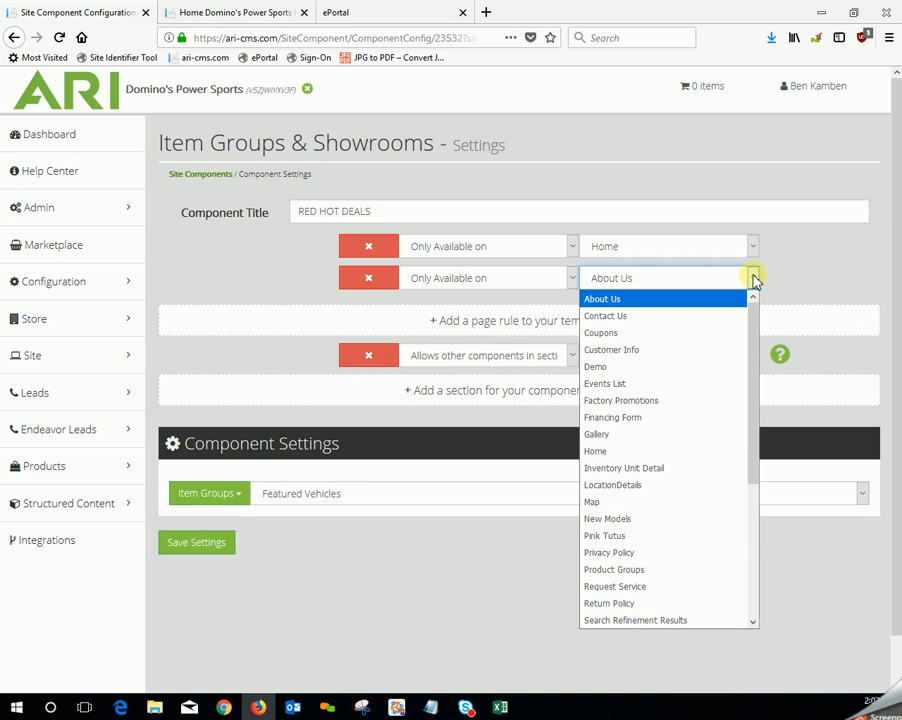
click(637, 574)
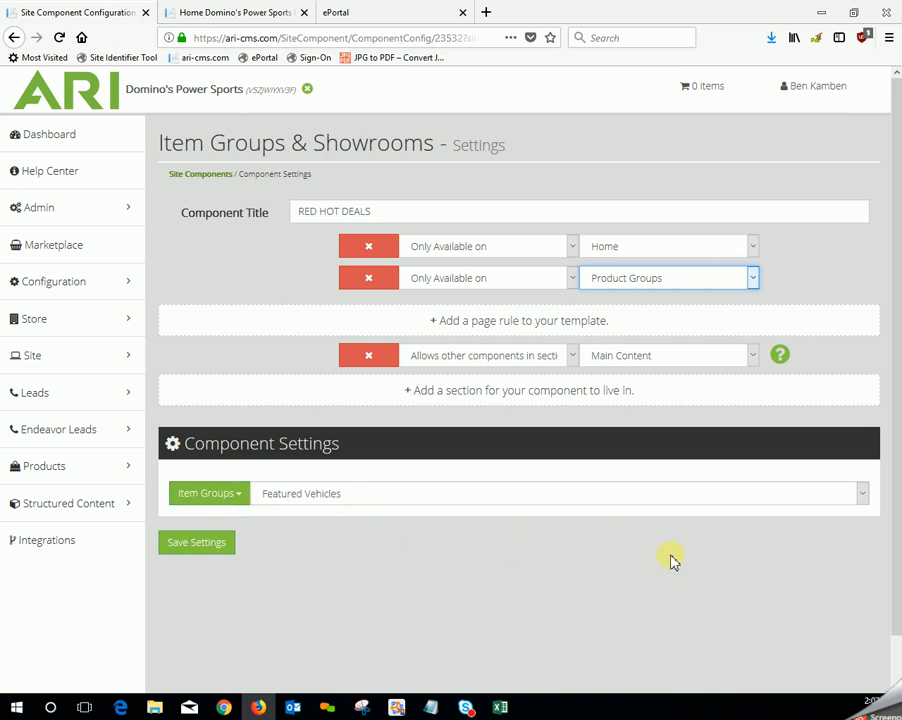
Choose Red HOT DEALS as the component's item group and save the settings.
click(862, 494)
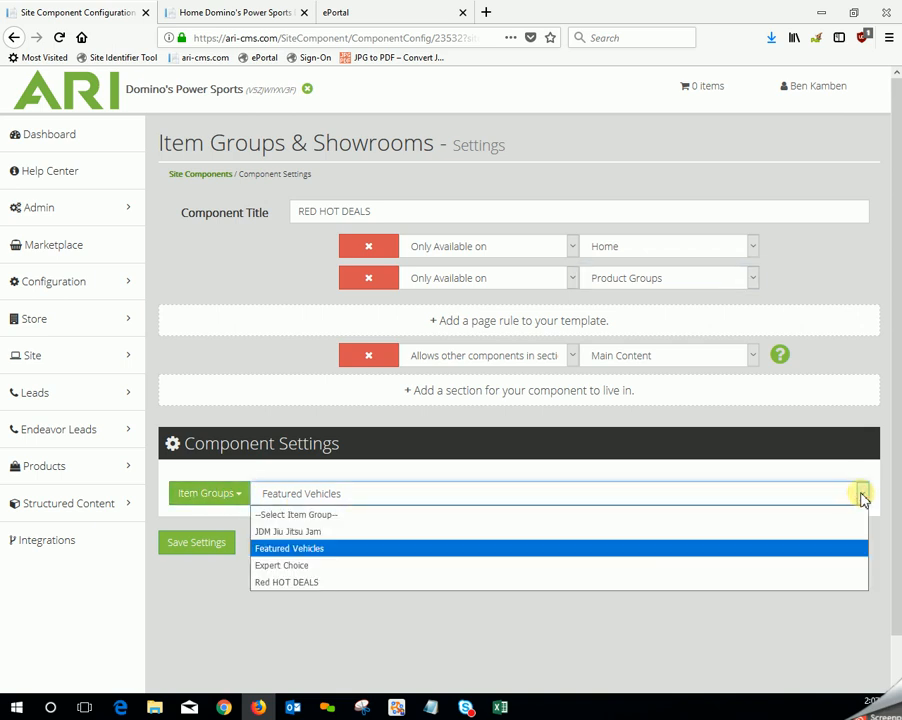
click(400, 582)
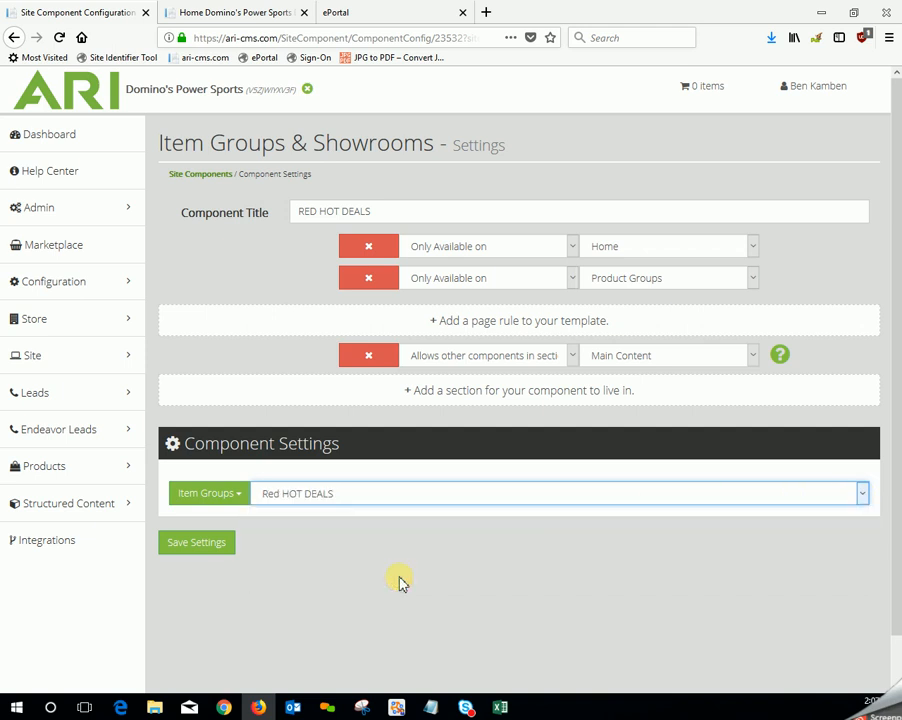
click(196, 554)
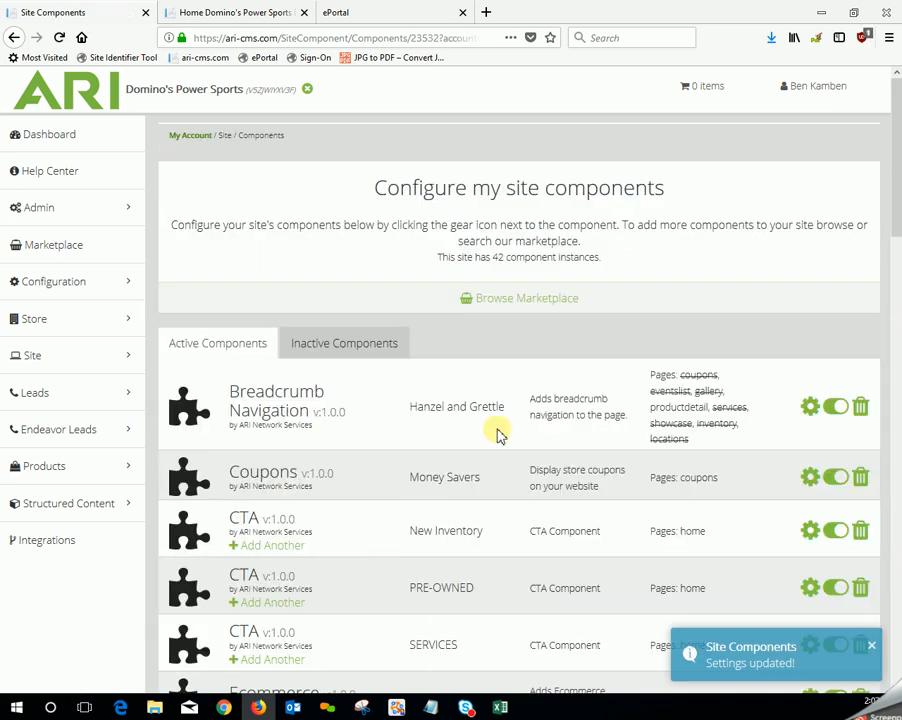
Return to the Domino's Power Sports account details and open the row configuration of its site.
scroll(548, 411, down, 5)
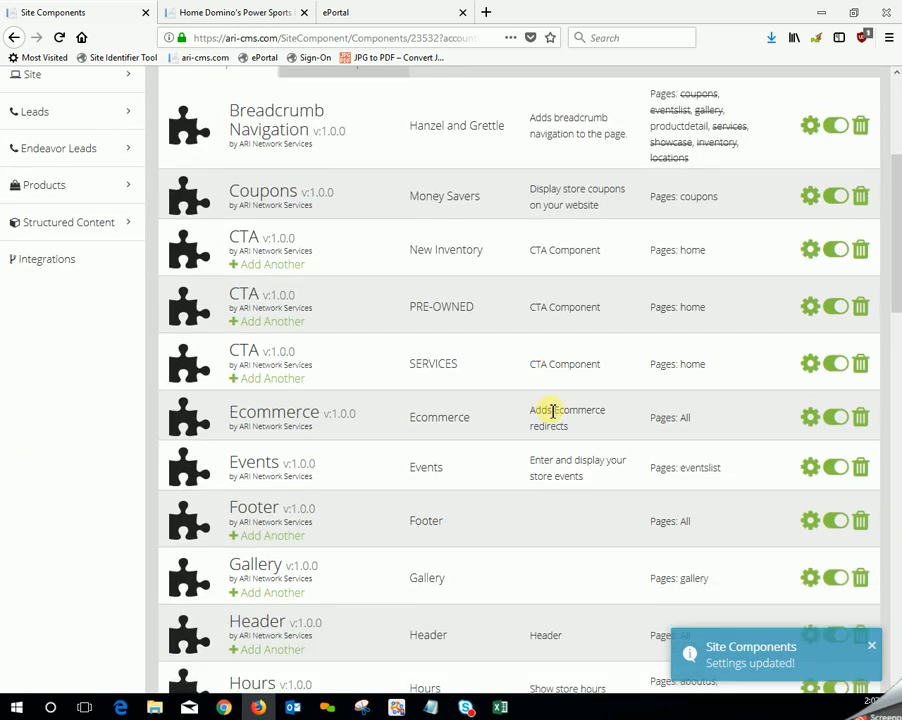
scroll(552, 411, down, 9)
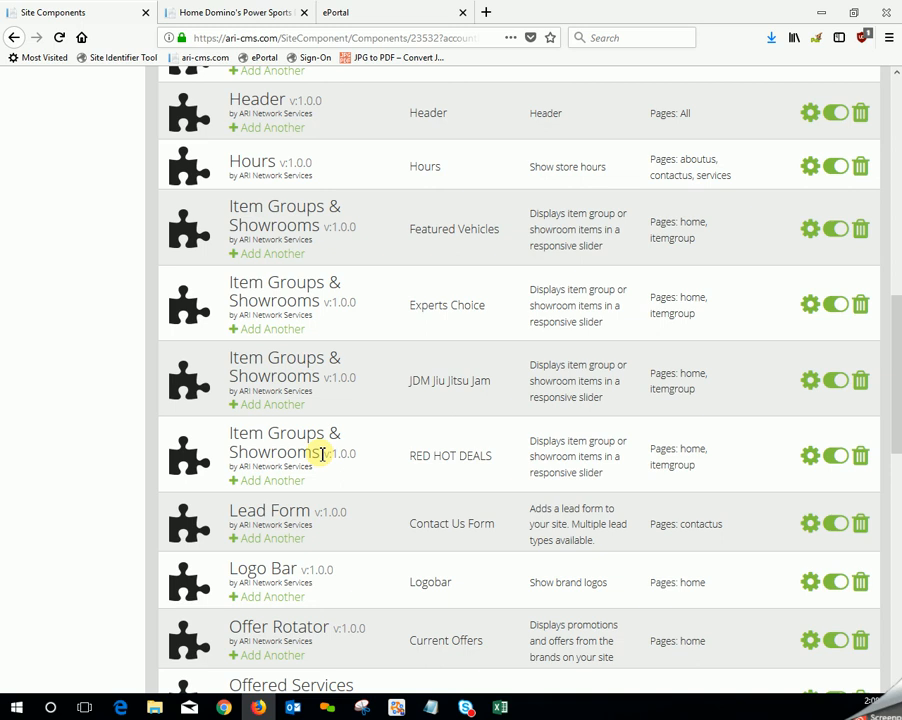
scroll(524, 424, up, 5)
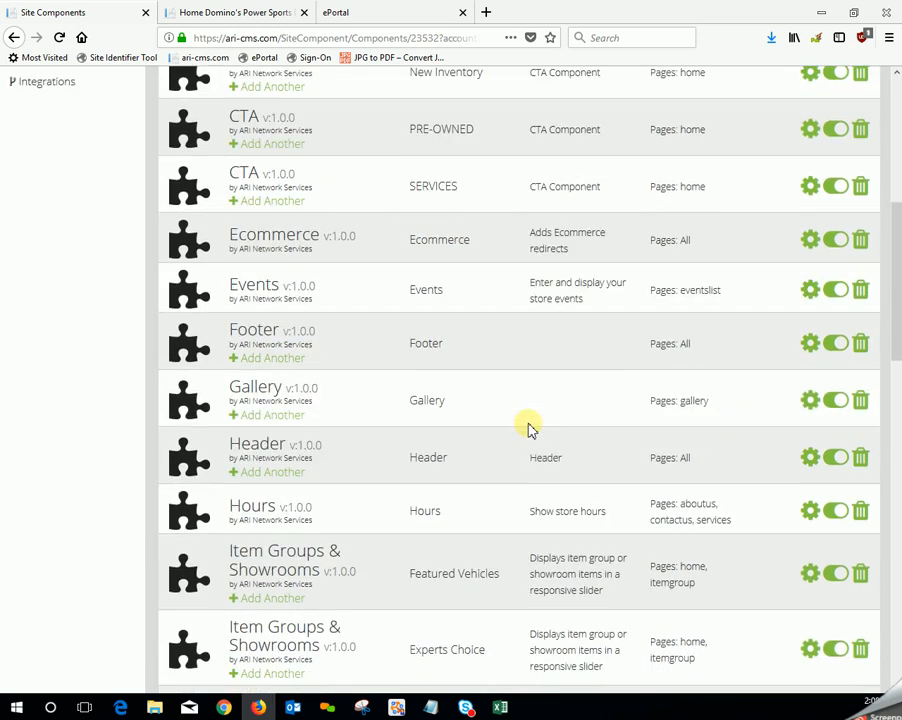
scroll(530, 427, up, 3)
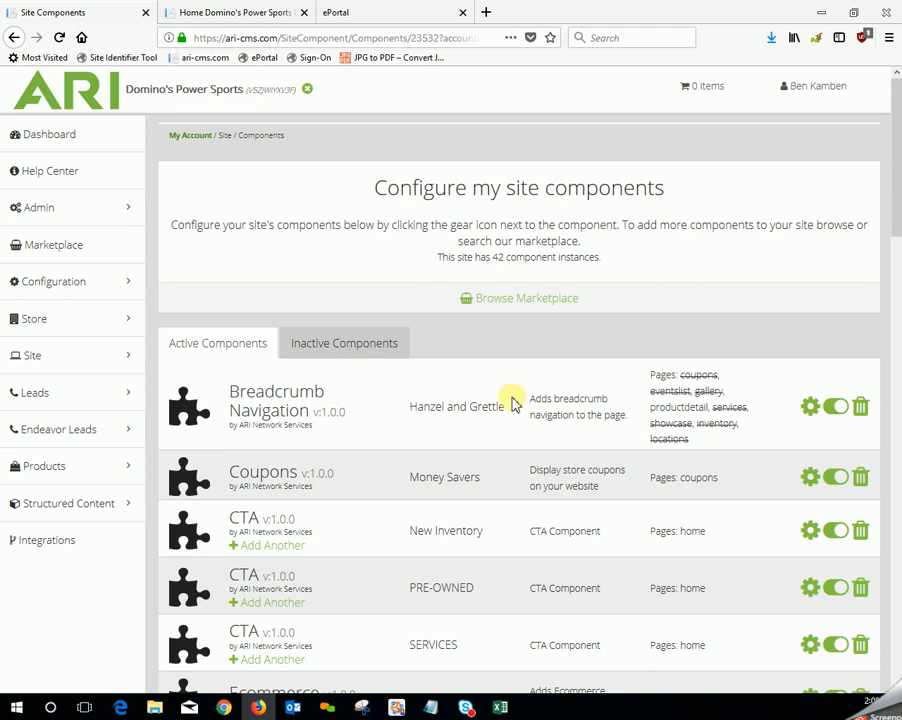
click(220, 95)
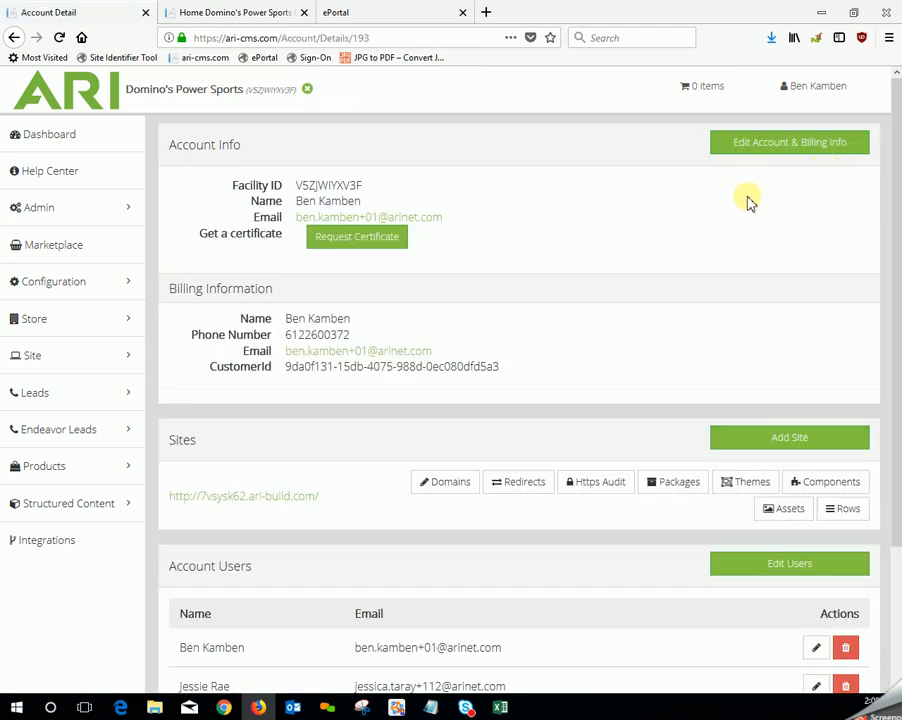
drag(203, 441, 167, 448)
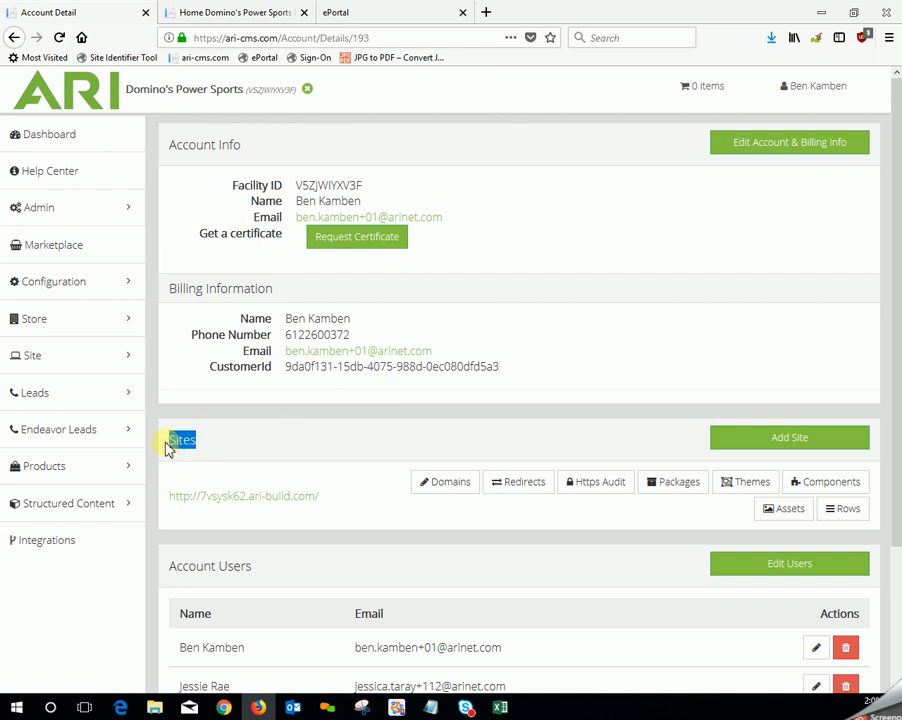
click(846, 510)
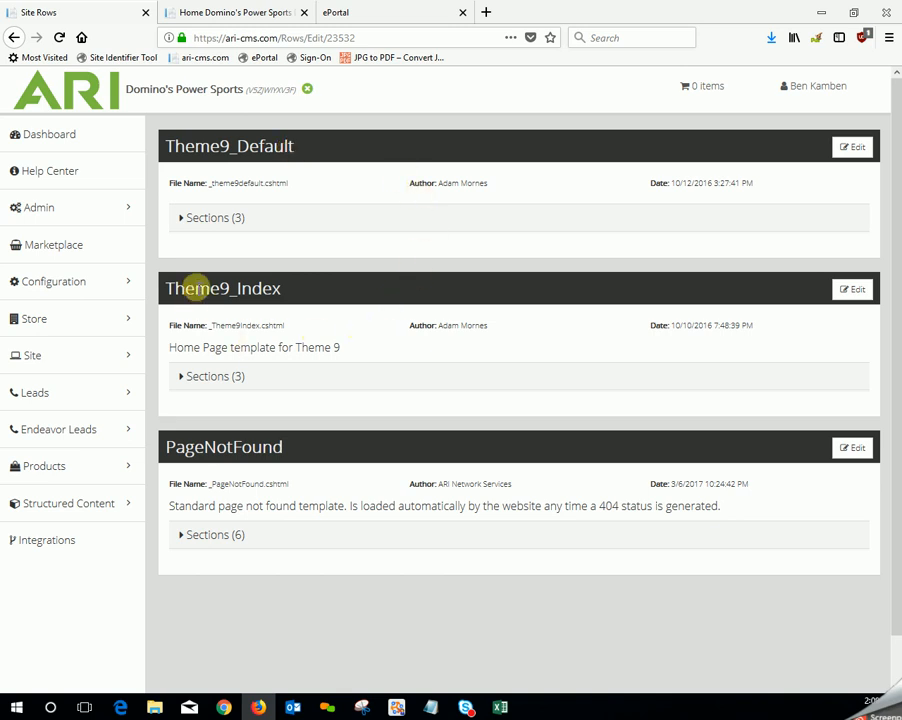
Expand the Theme9_Index template's Main Content section and show the components in its Item Groups row.
click(202, 384)
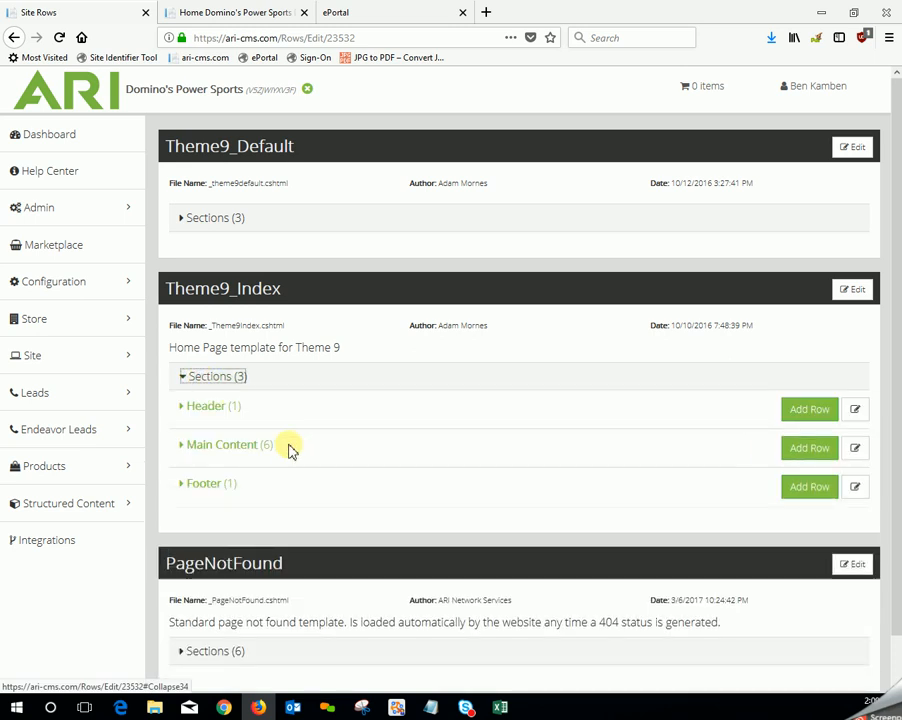
click(203, 452)
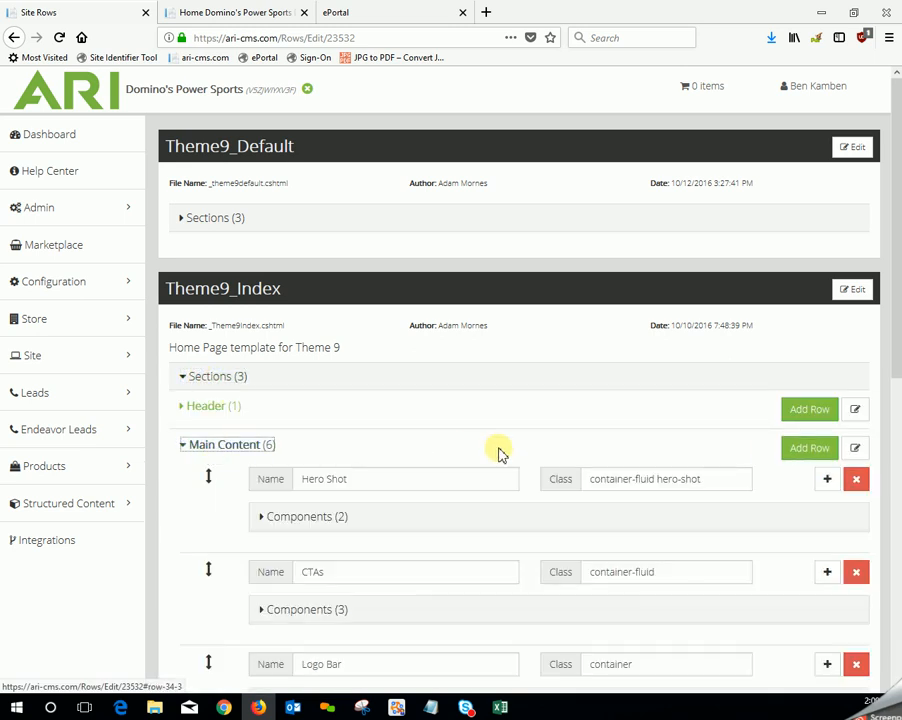
scroll(519, 465, down, 4)
scroll(507, 405, down, 3)
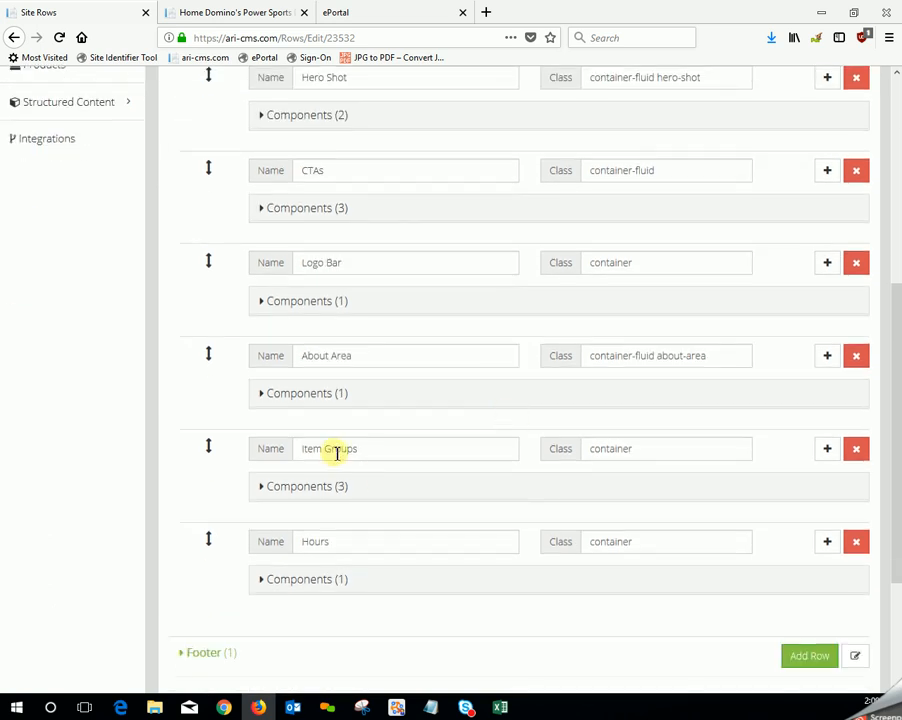
scroll(440, 445, down, 2)
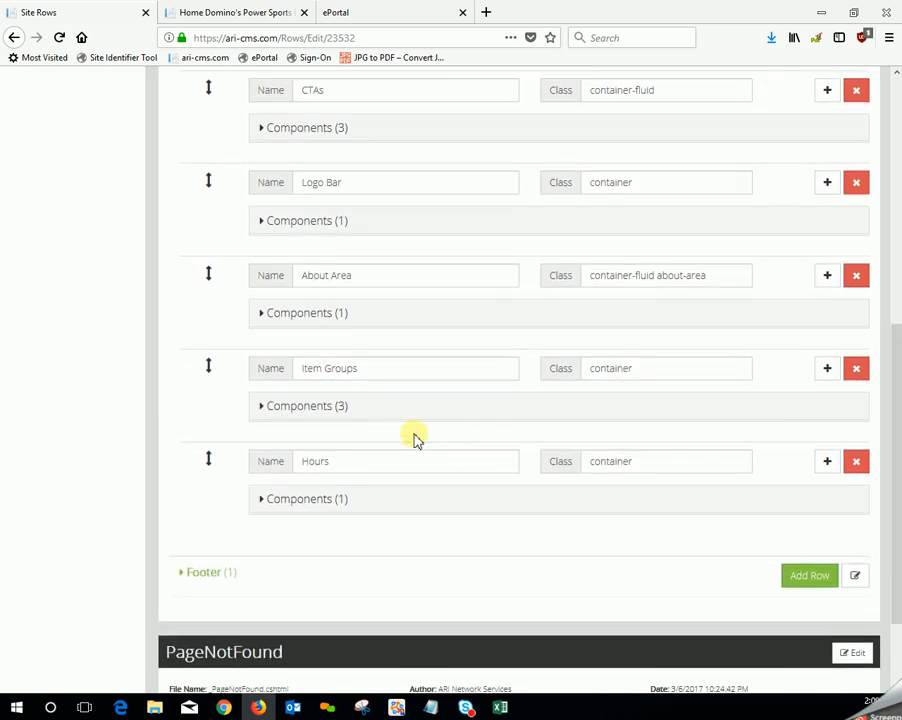
click(277, 413)
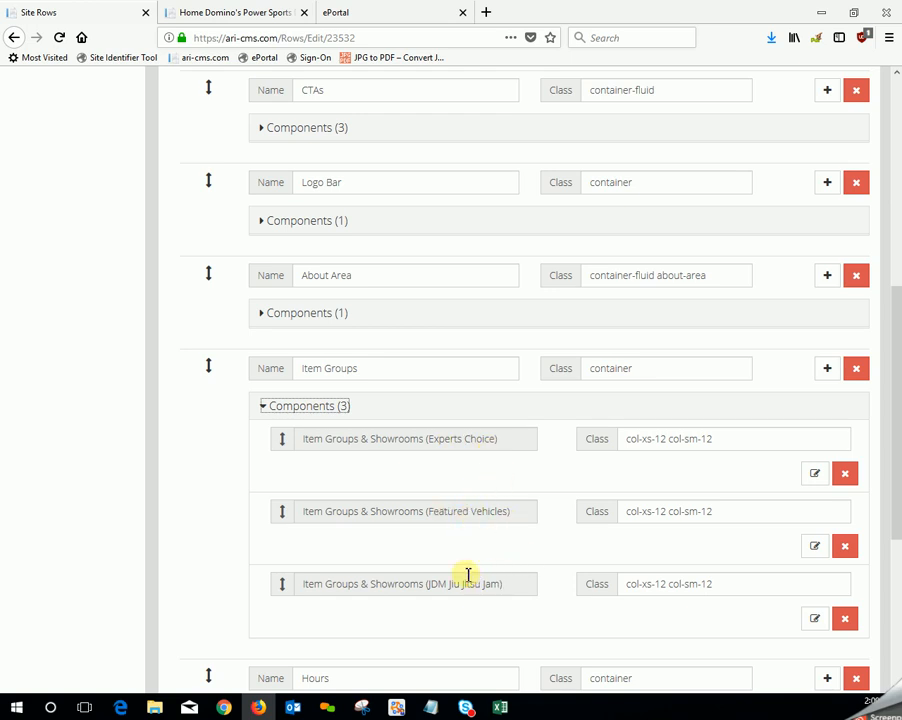
Add the Item Groups & Showrooms (RED HOT DEALS) component to the Item Groups row.
scroll(504, 558, down, 3)
scroll(502, 560, up, 2)
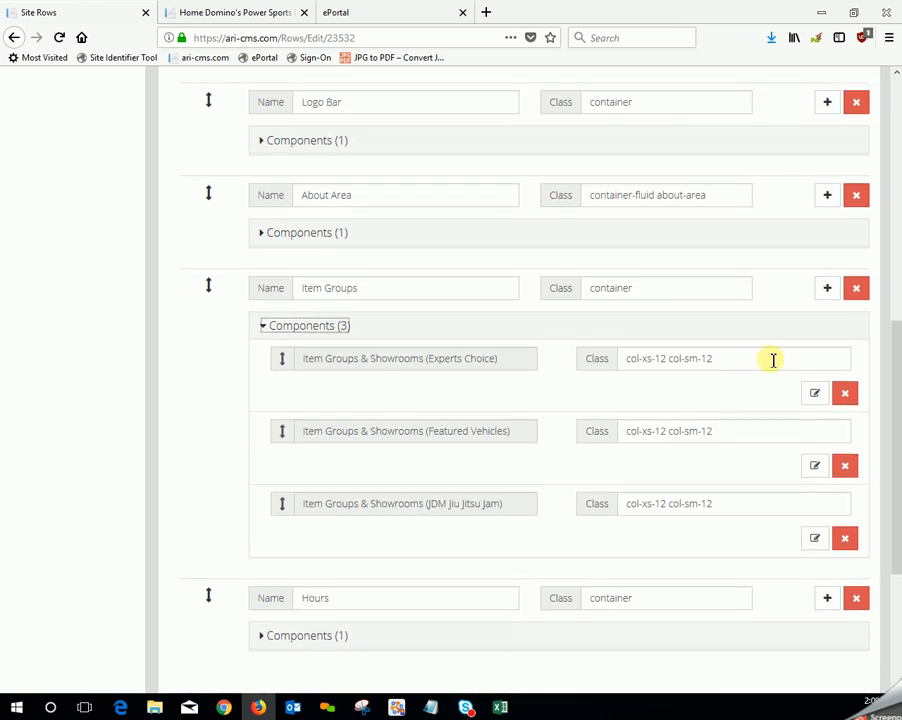
click(827, 289)
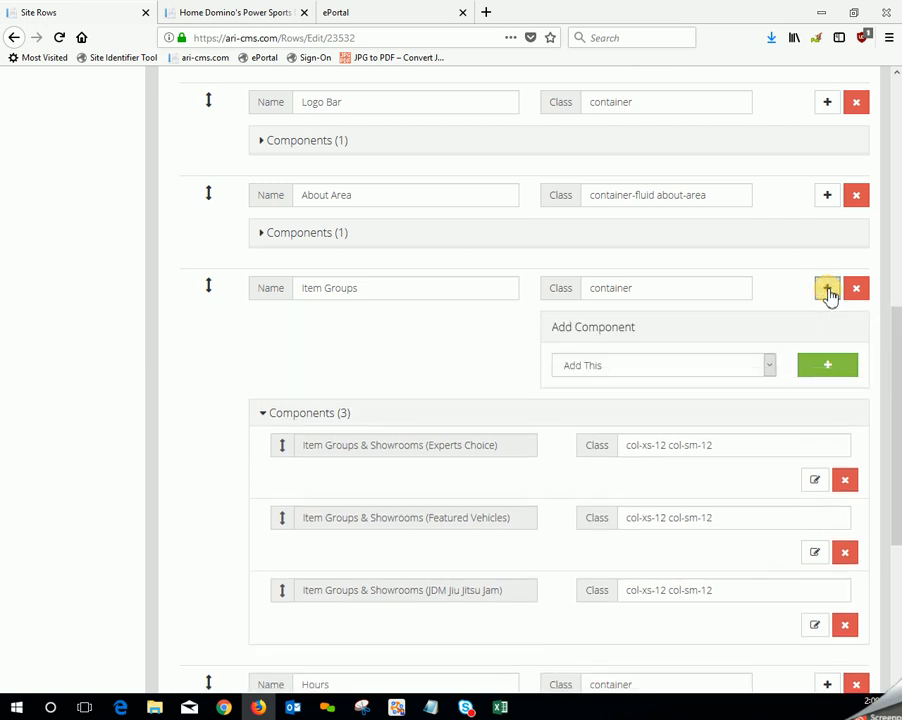
click(770, 370)
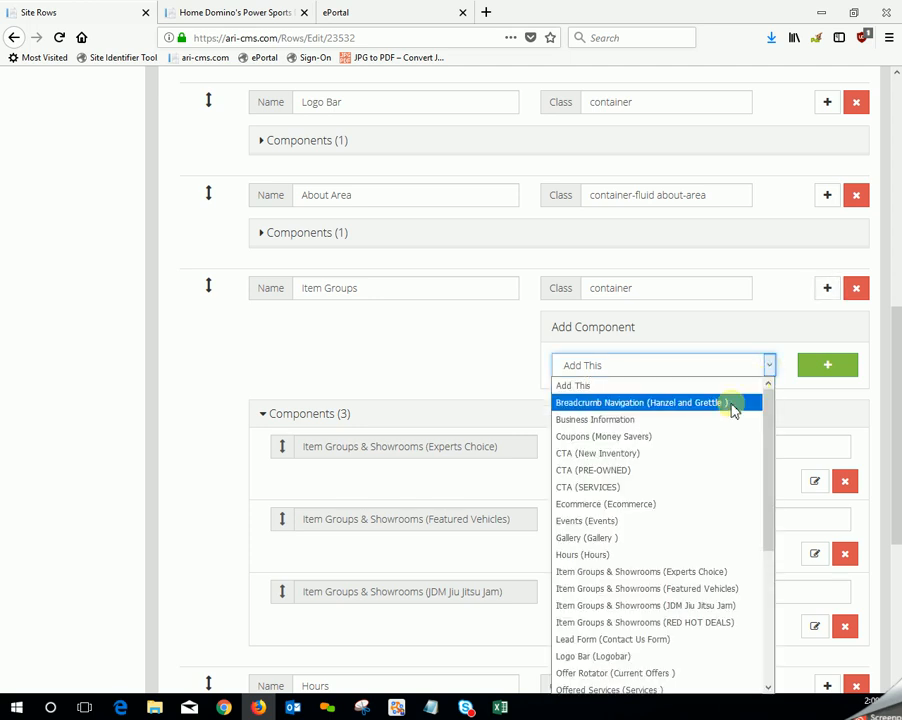
click(693, 622)
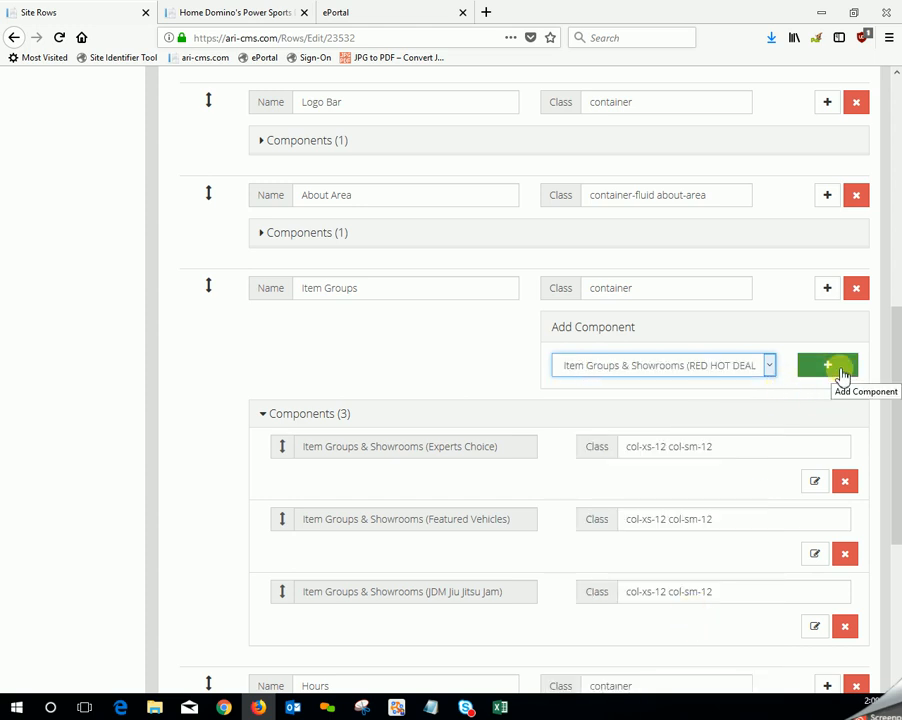
click(840, 373)
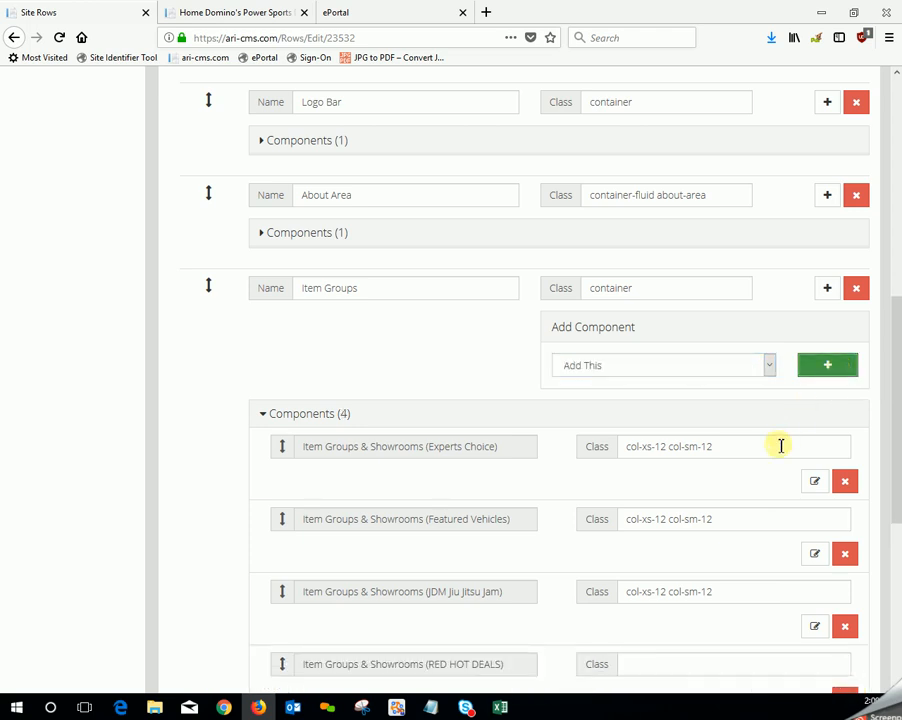
Copy the JDM Jiu Jitsu Jam component's class, col-xs-12 col-sm-12, to the RED HOT DEALS component in the Item Groups row and save it.
scroll(778, 446, down, 3)
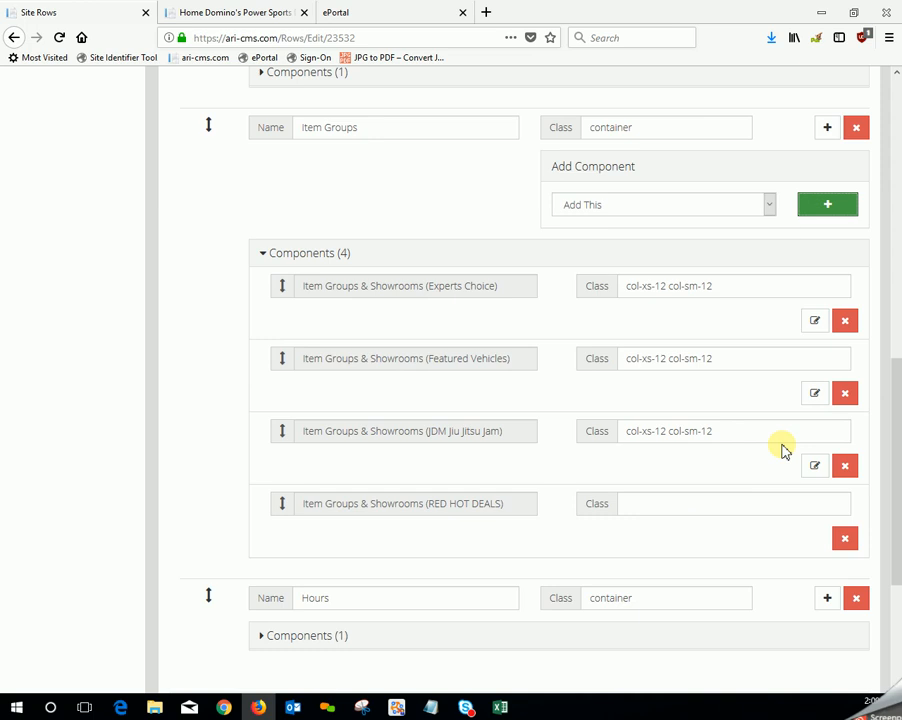
drag(722, 432, 624, 429)
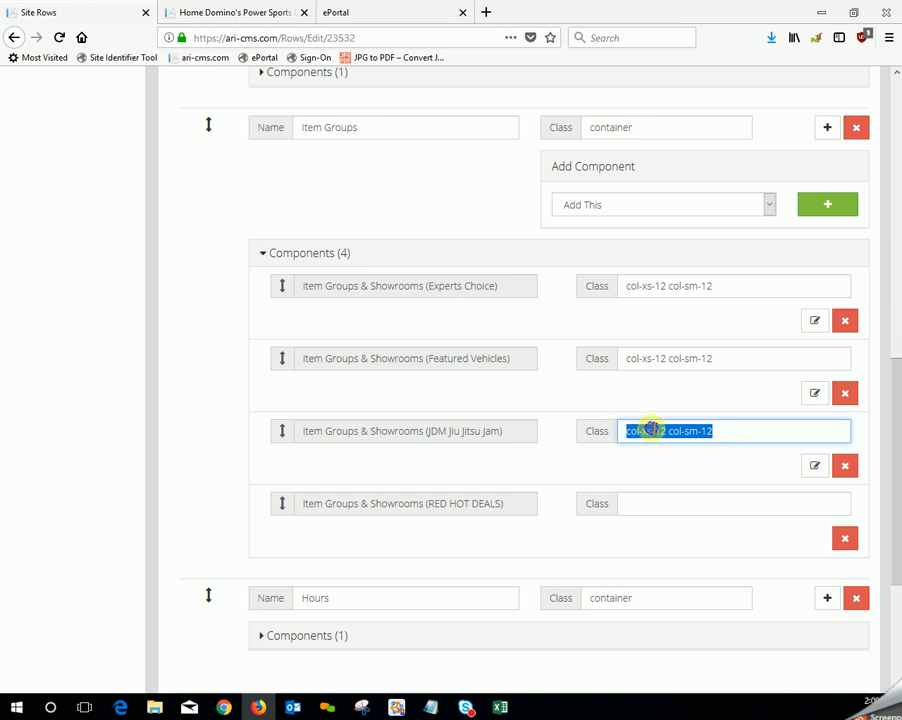
right_click(651, 428)
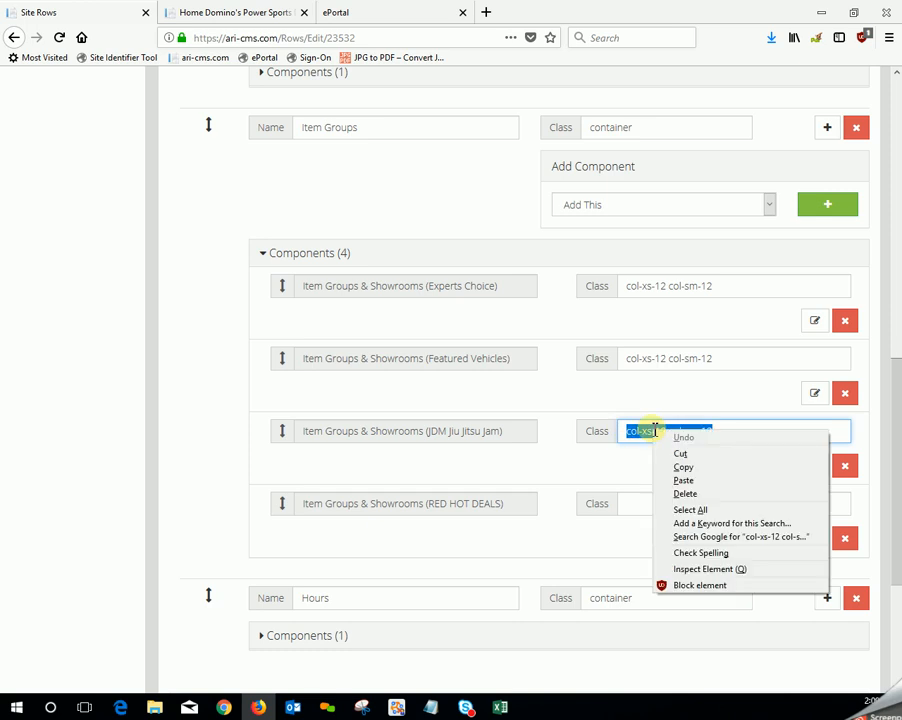
click(690, 468)
click(678, 503)
right_click(678, 503)
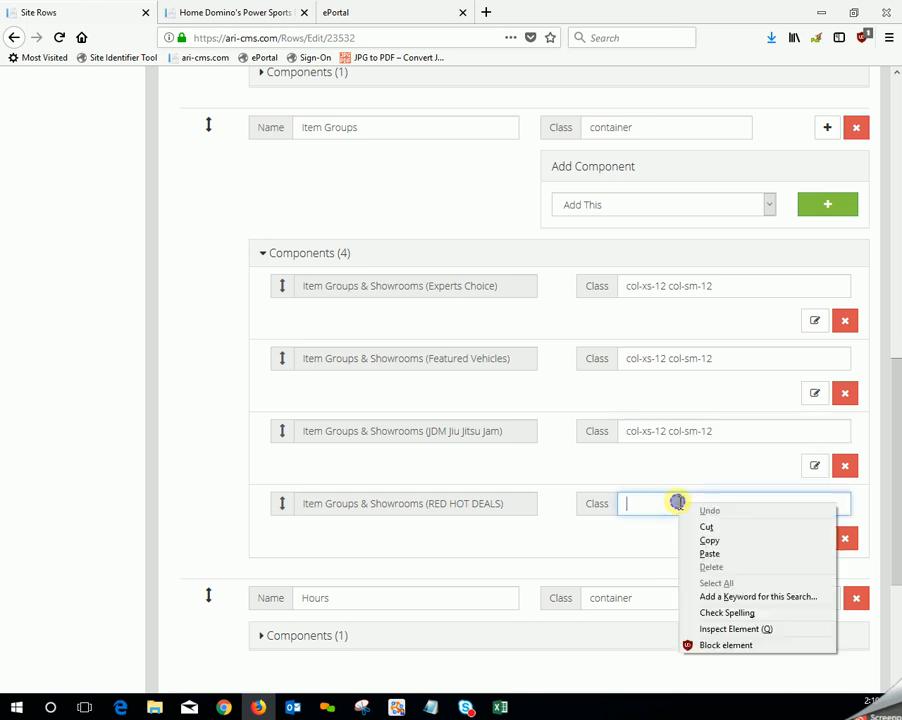
click(708, 551)
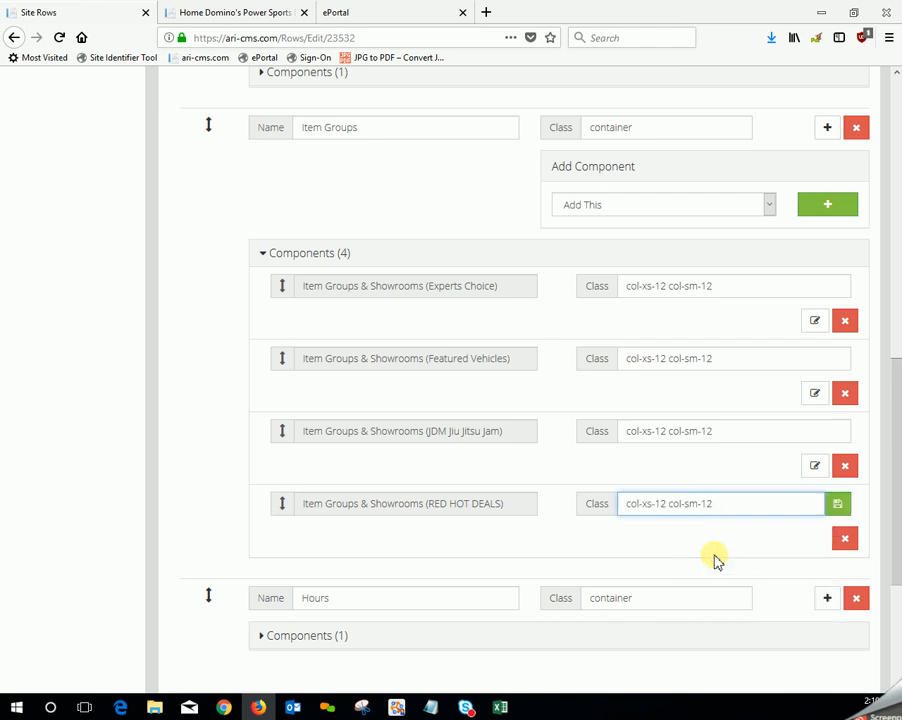
click(836, 508)
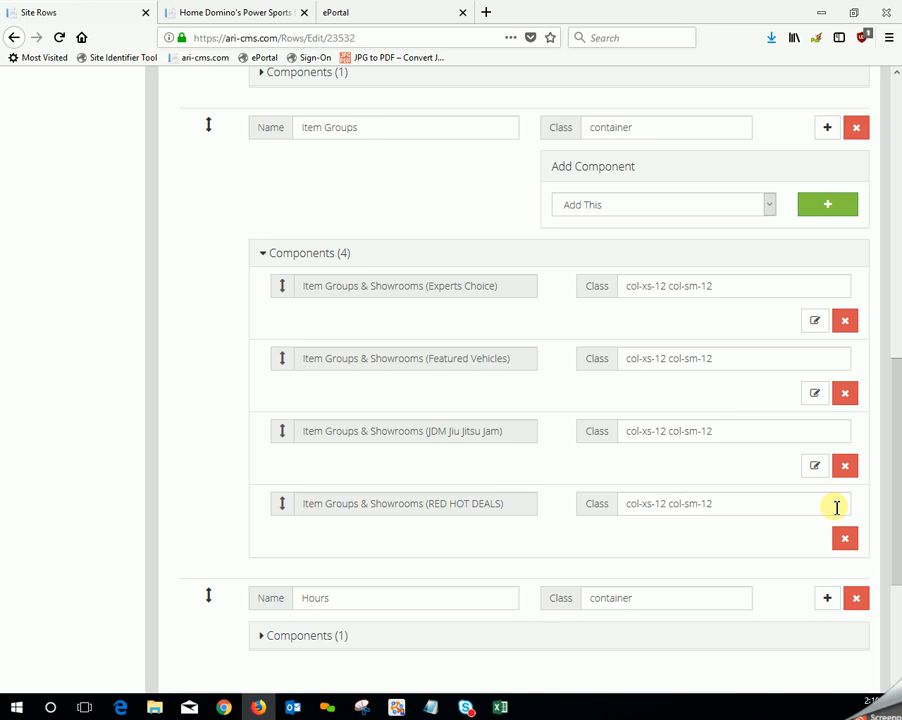
Collapse the Main Content section and the whole section list of the Theme9_Index template.
scroll(700, 477, up, 3)
scroll(700, 477, up, 7)
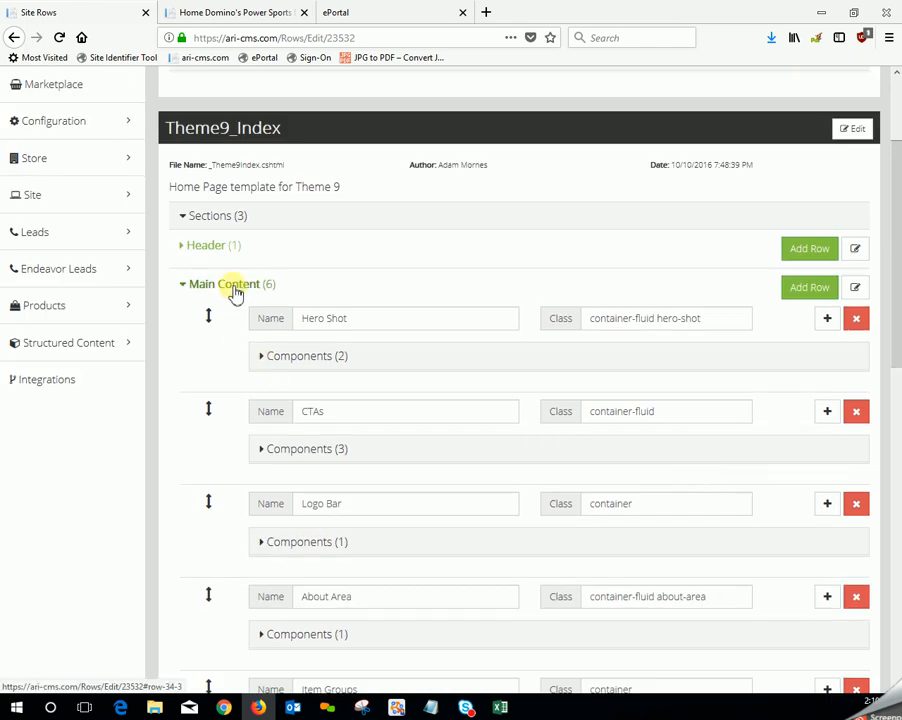
click(235, 288)
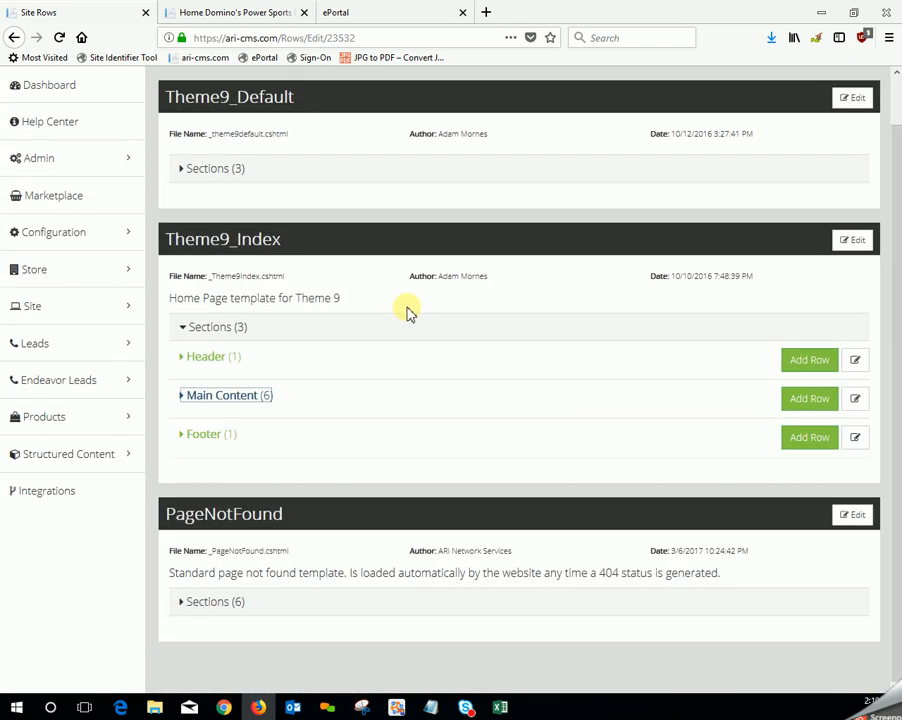
click(220, 333)
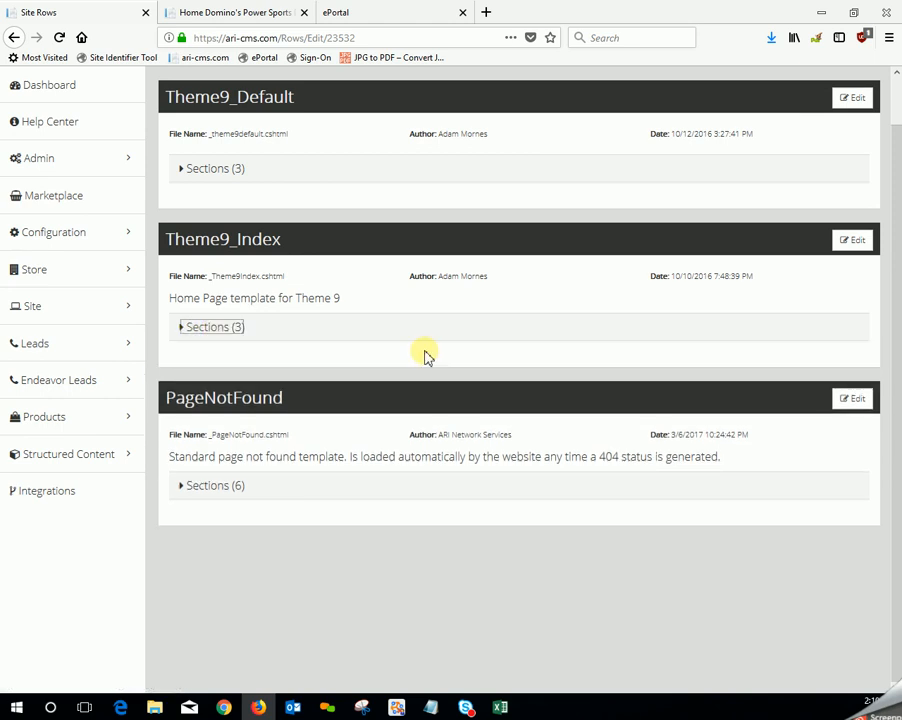
Expand the Theme9_Default template's Main Content section and show the components in its Additional Content Components row.
scroll(425, 357, up, 1)
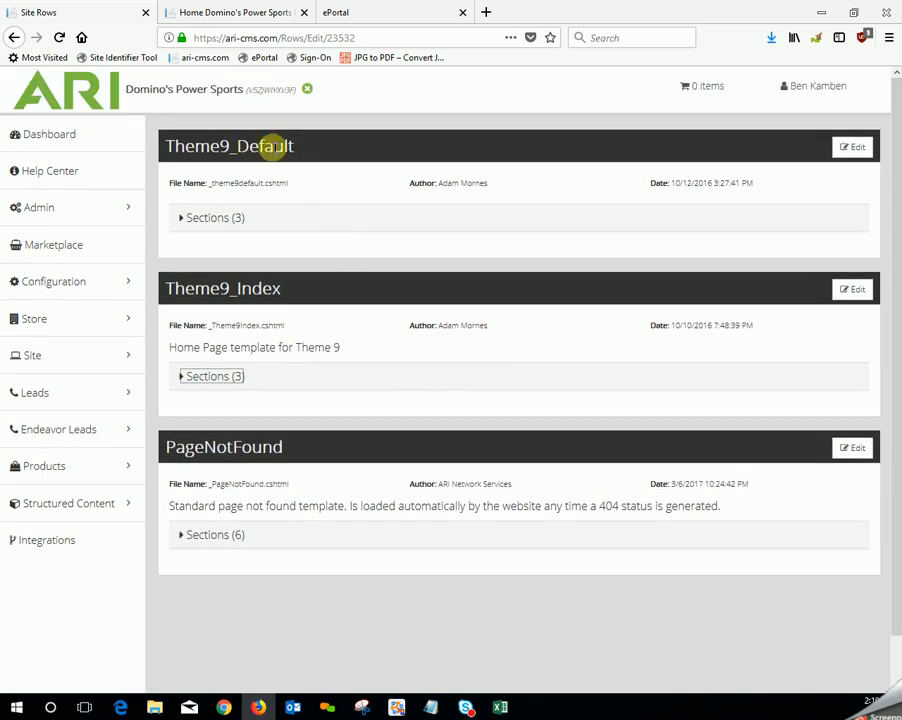
click(203, 222)
click(214, 291)
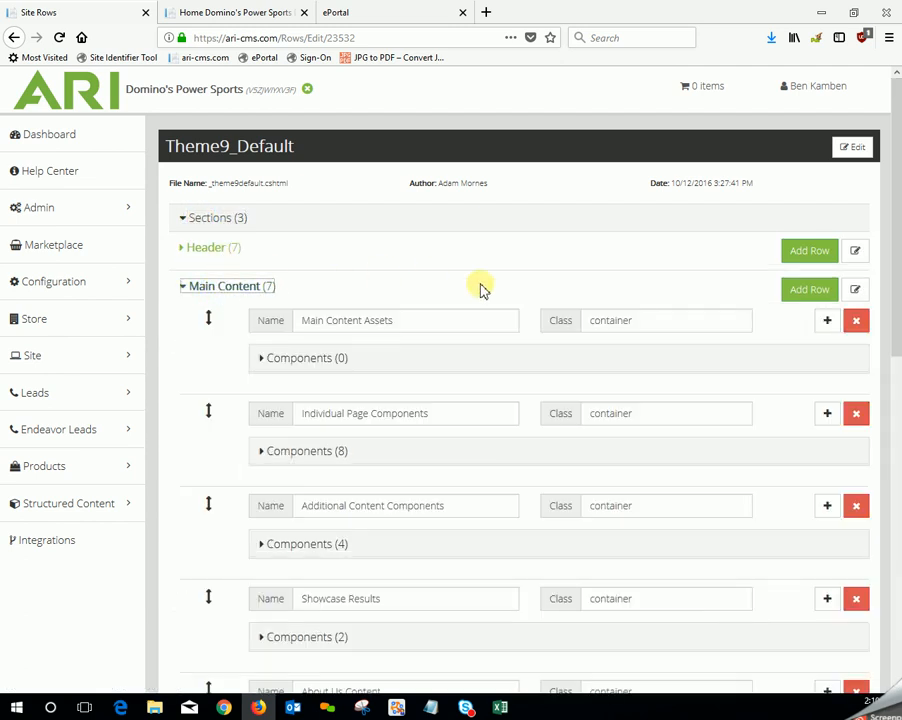
scroll(541, 312, down, 1)
scroll(541, 312, down, 3)
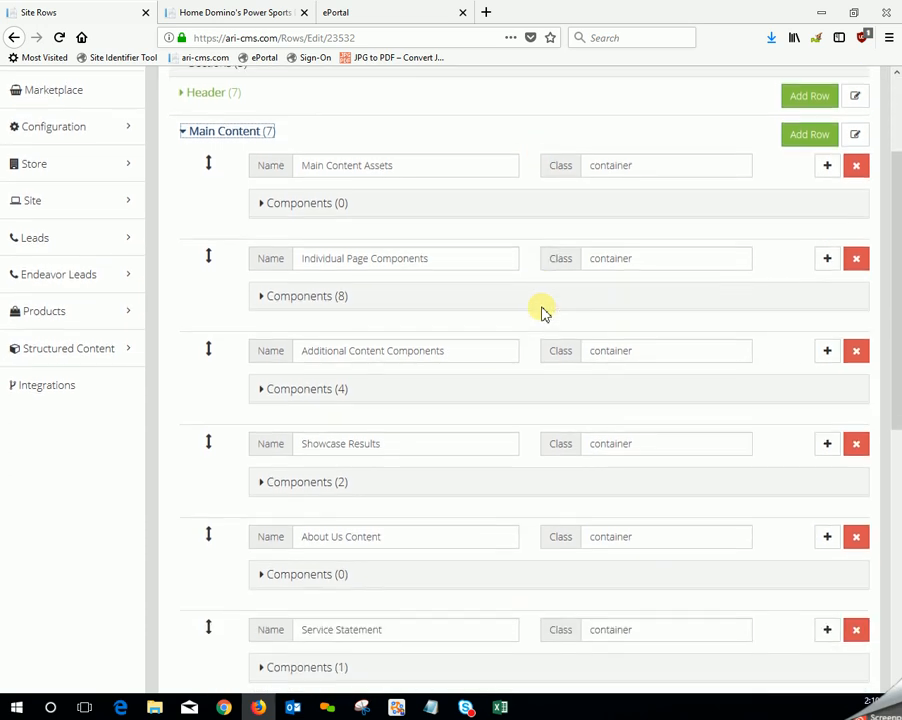
scroll(541, 312, down, 1)
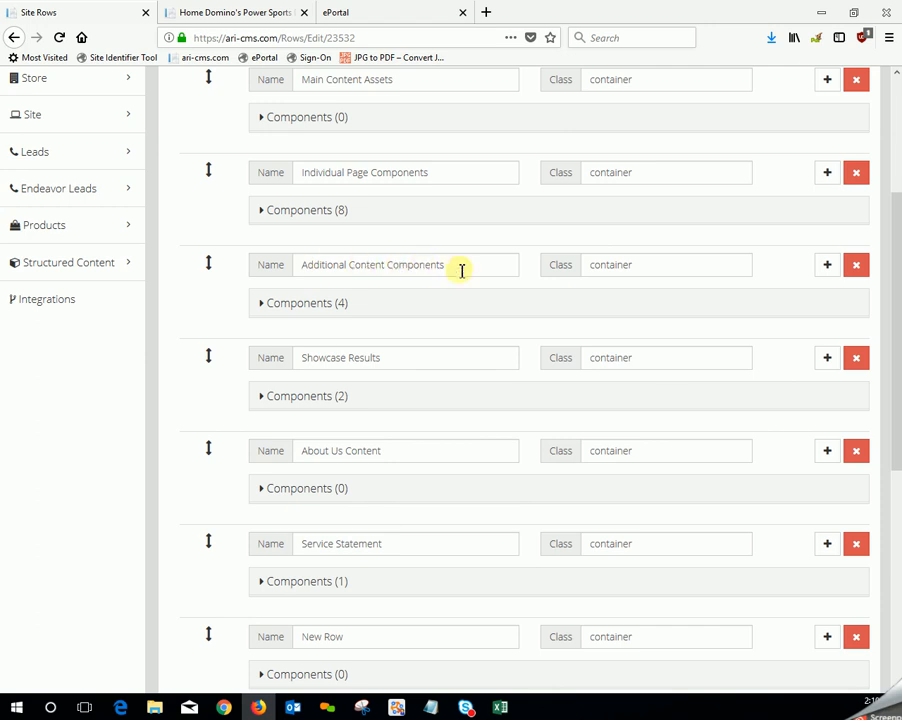
click(309, 303)
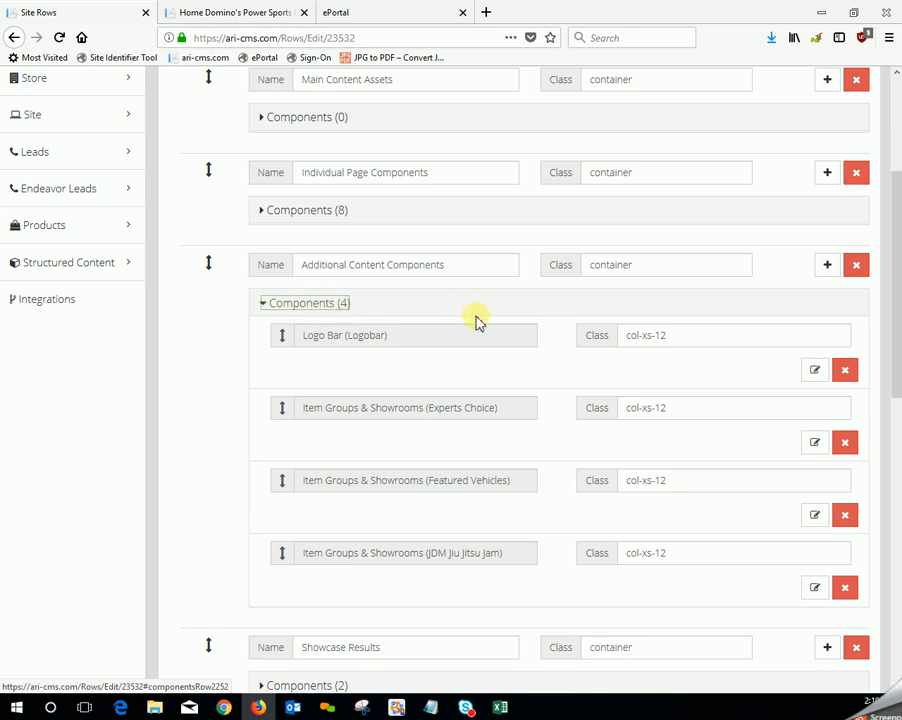
Add the Item Groups & Showrooms (RED HOT DEALS) component to the Additional Content Components row.
scroll(588, 422, down, 3)
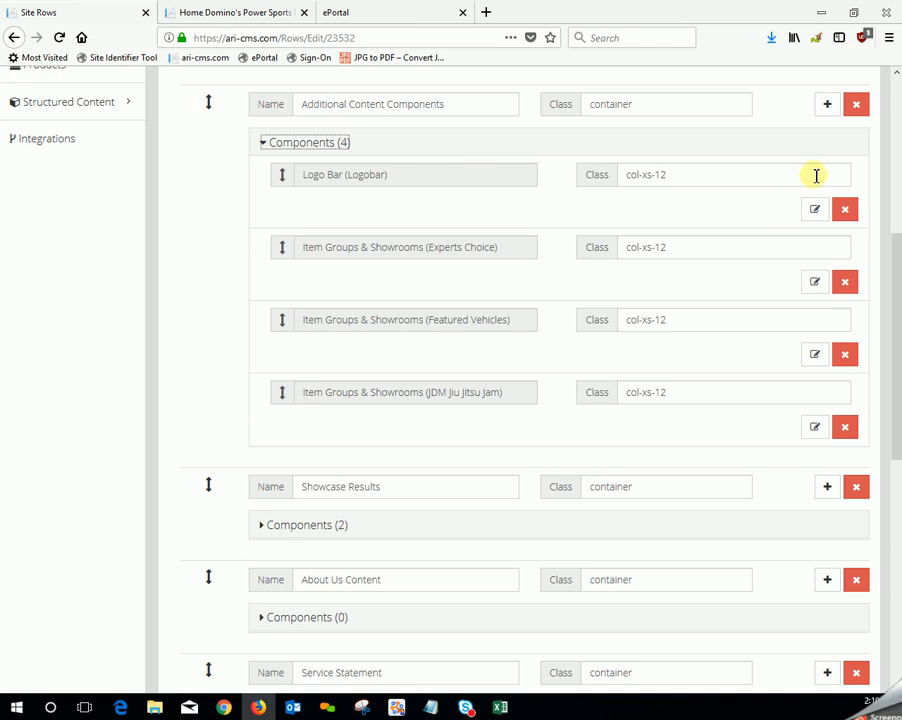
scroll(875, 180, up, 2)
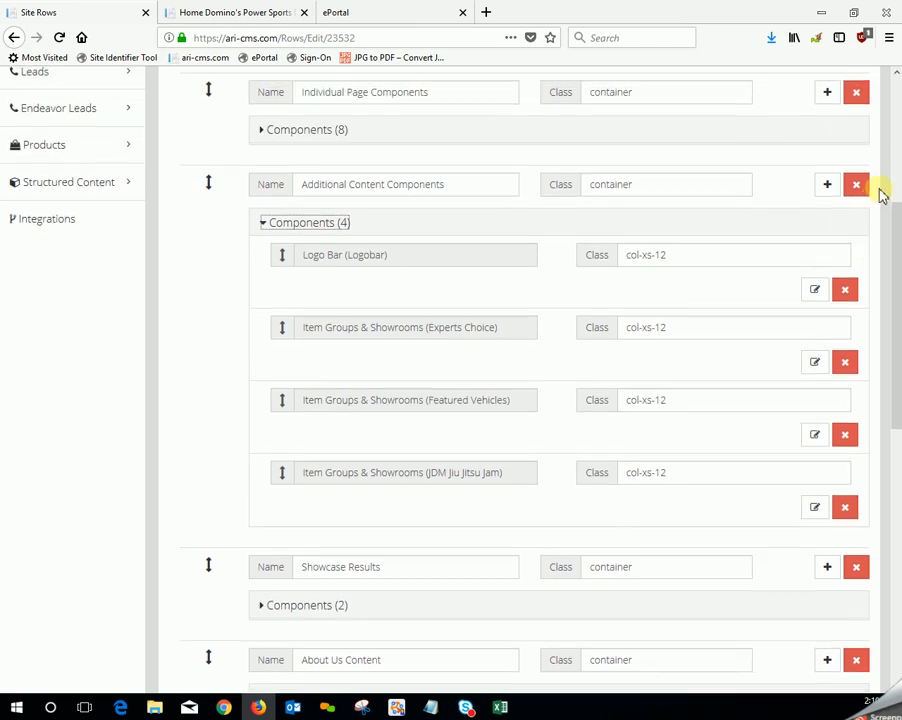
click(828, 188)
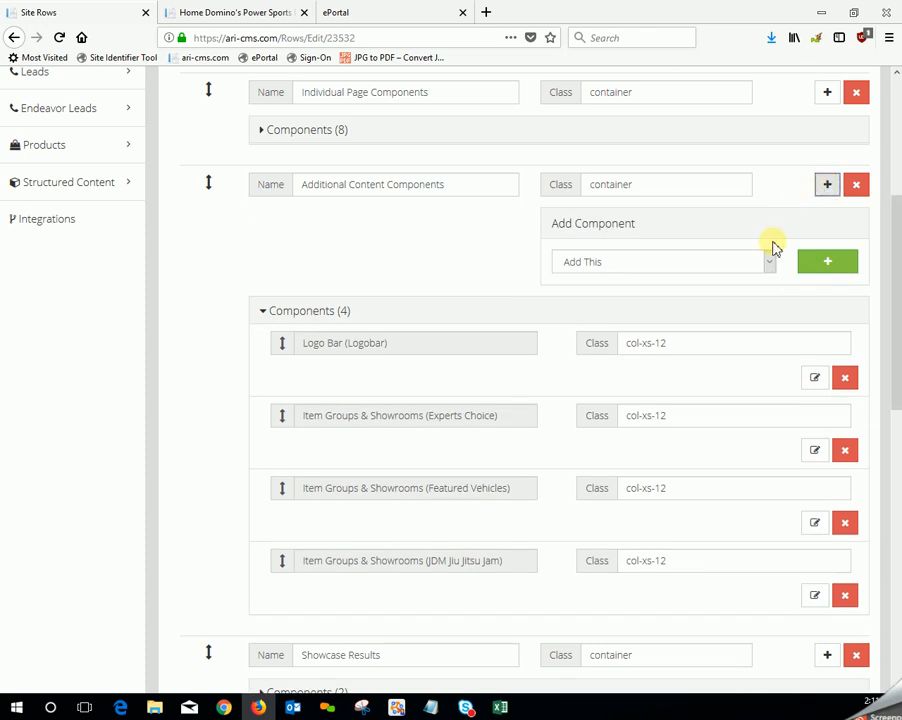
click(770, 264)
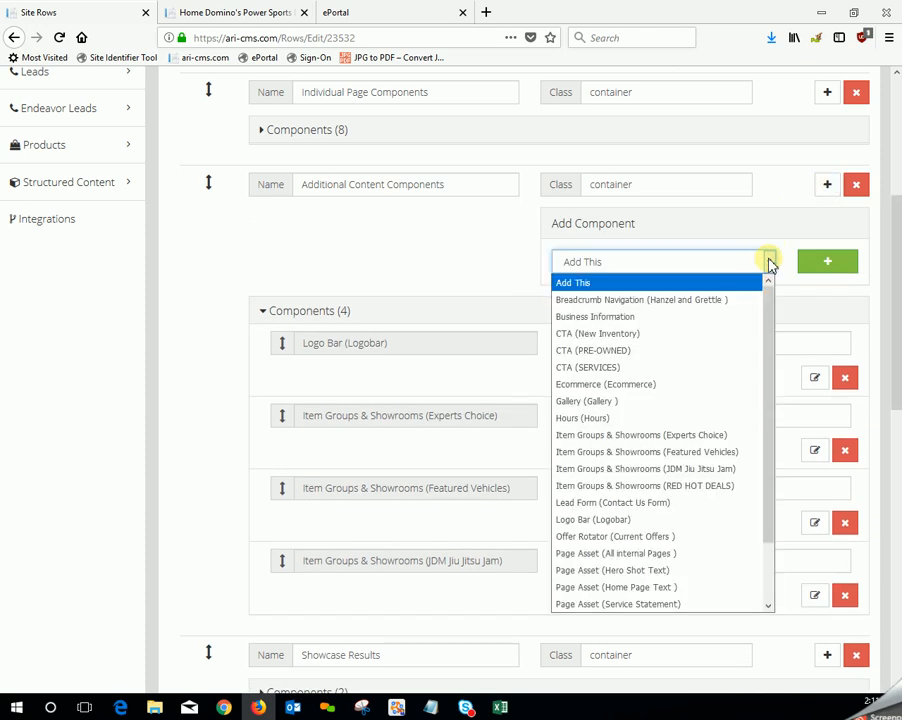
click(688, 490)
click(838, 272)
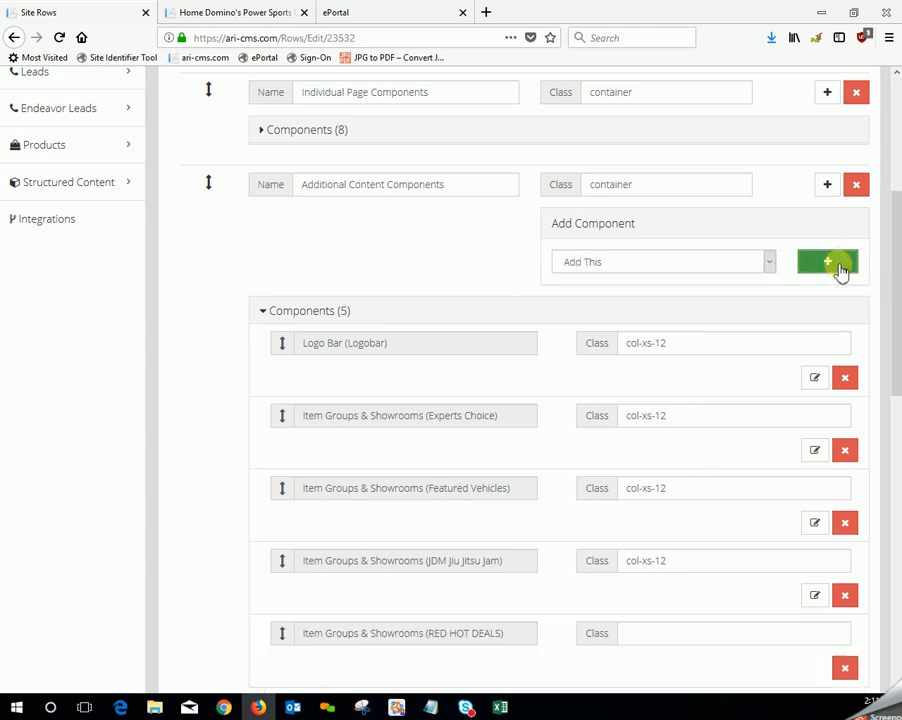
Copy the JDM Jiu Jitsu Jam component's class, col-xs-12, to the new RED HOT DEALS component in Additional Content Components and save it.
scroll(841, 332, down, 3)
scroll(841, 332, down, 2)
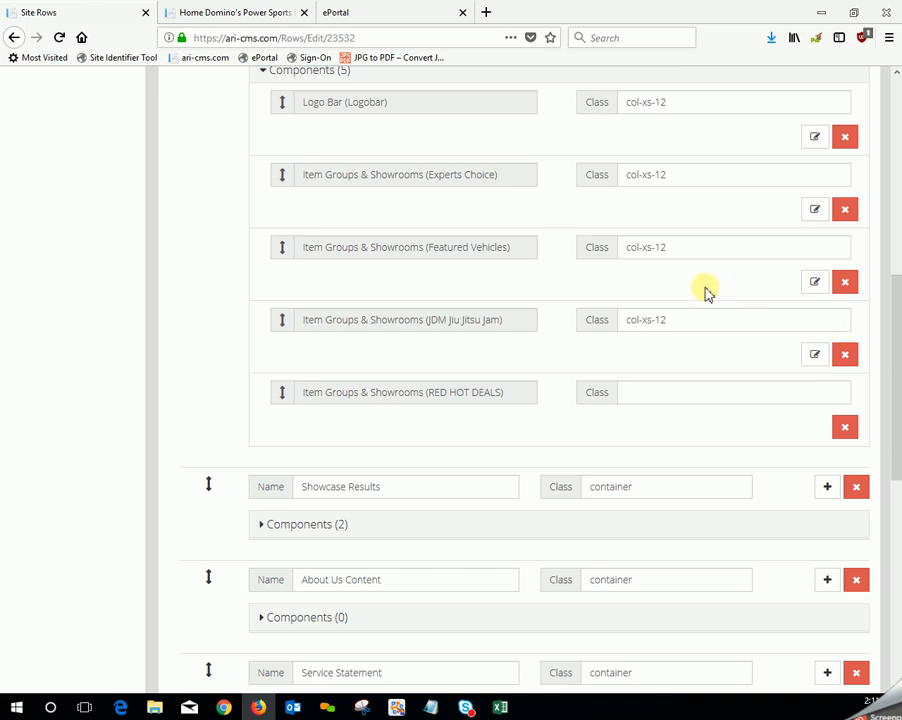
drag(680, 323, 632, 318)
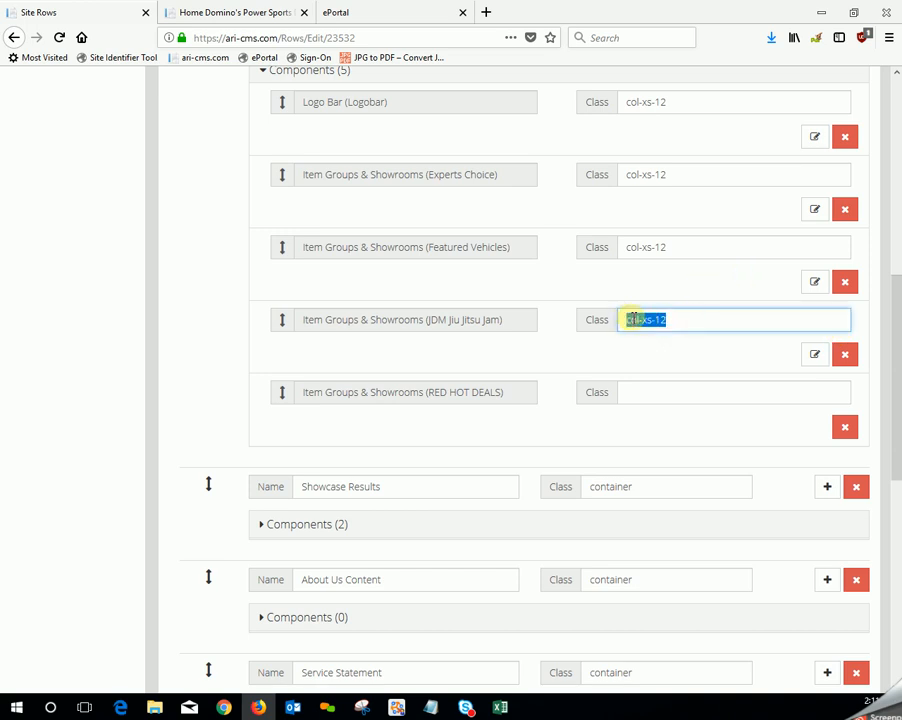
right_click(628, 319)
click(660, 356)
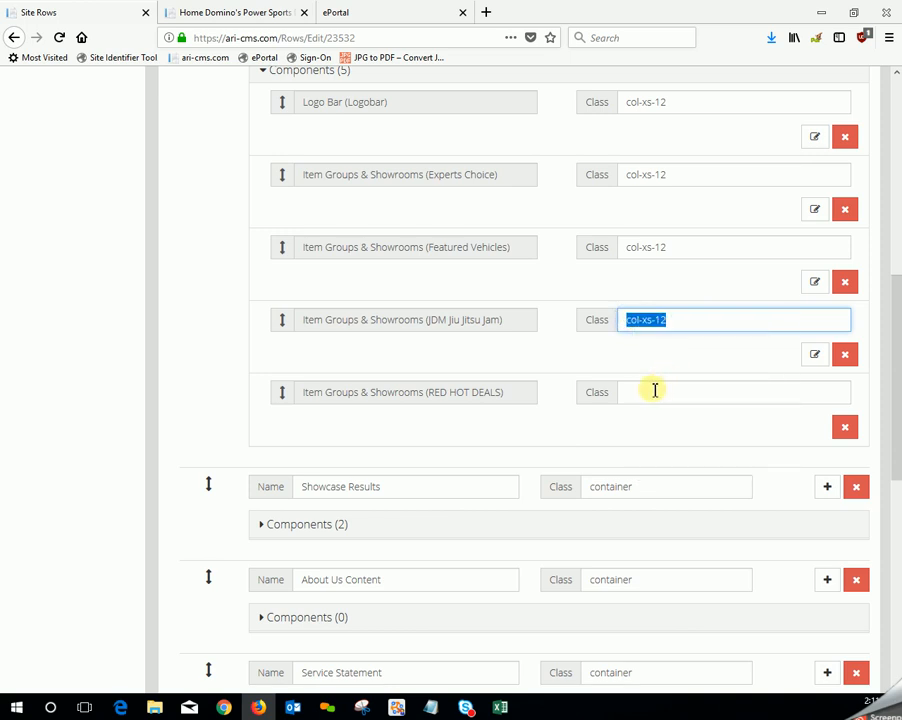
click(654, 391)
right_click(654, 391)
click(707, 440)
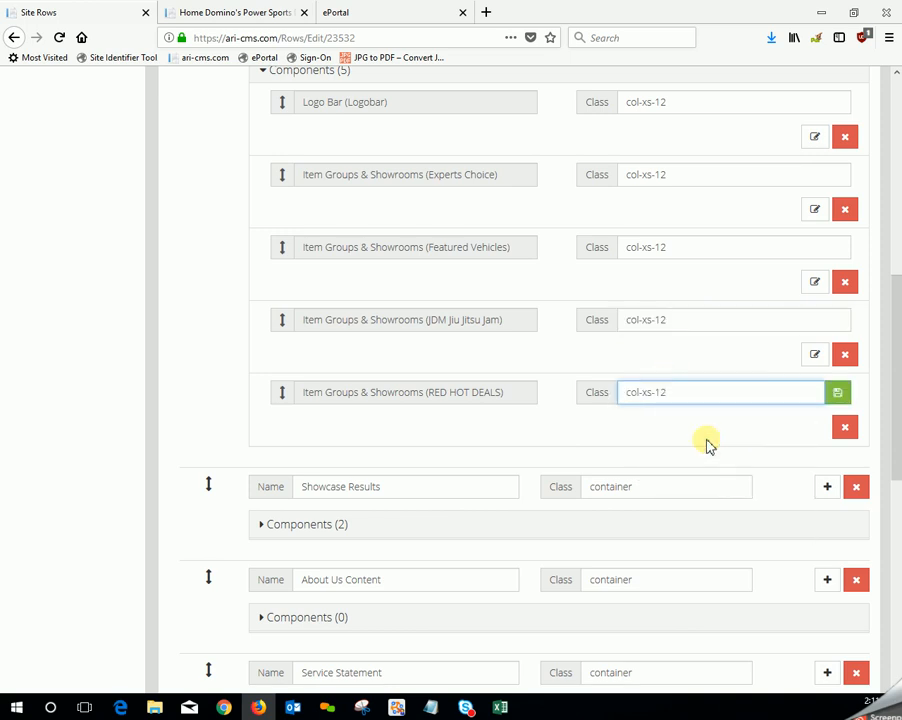
click(837, 395)
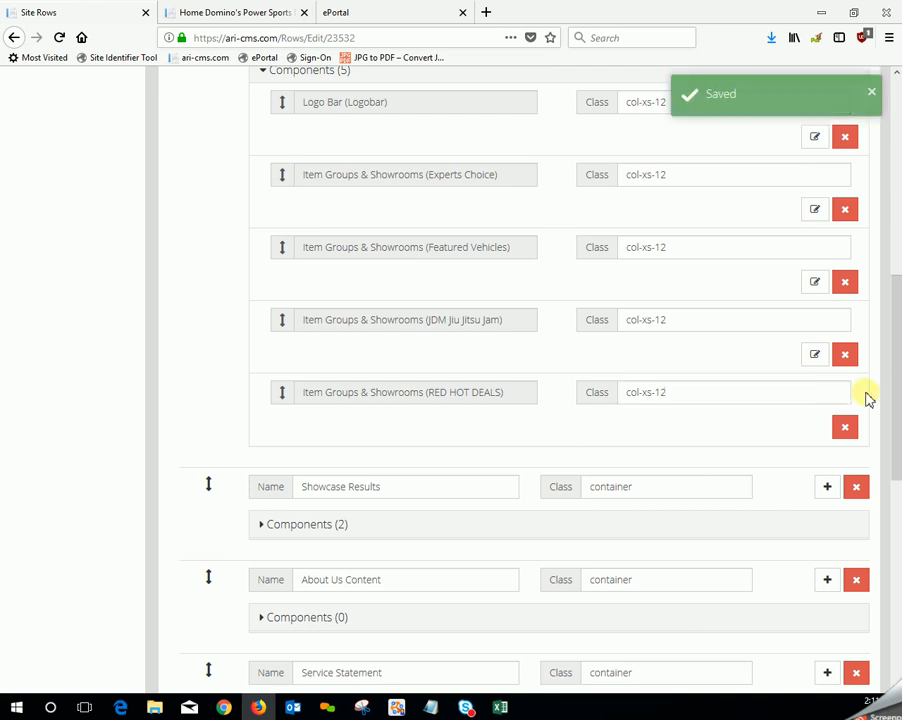
Publish the site changes.
scroll(867, 398, up, 6)
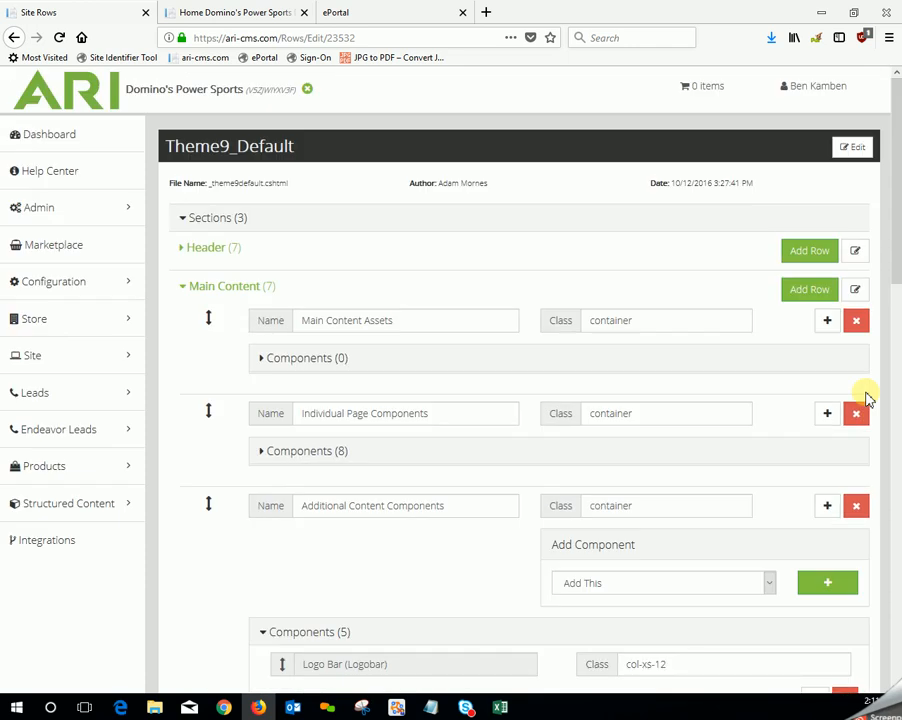
click(813, 90)
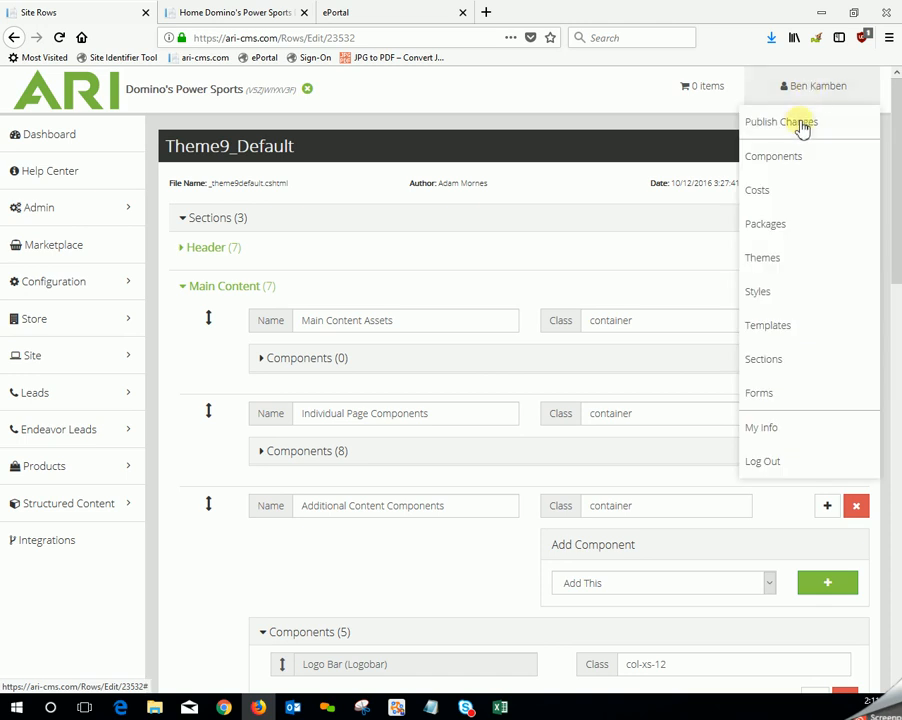
click(801, 124)
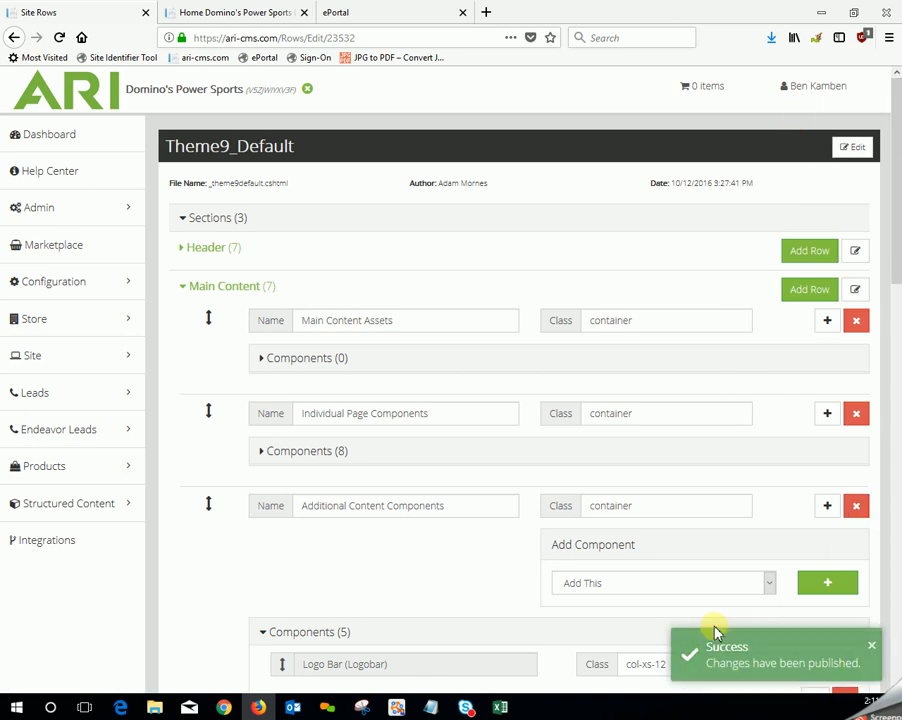
Reload the dealer site's home page, examine its item groups including RED HOT DEALS, and open the full JDM Jiu Jitsu Jam group.
click(243, 21)
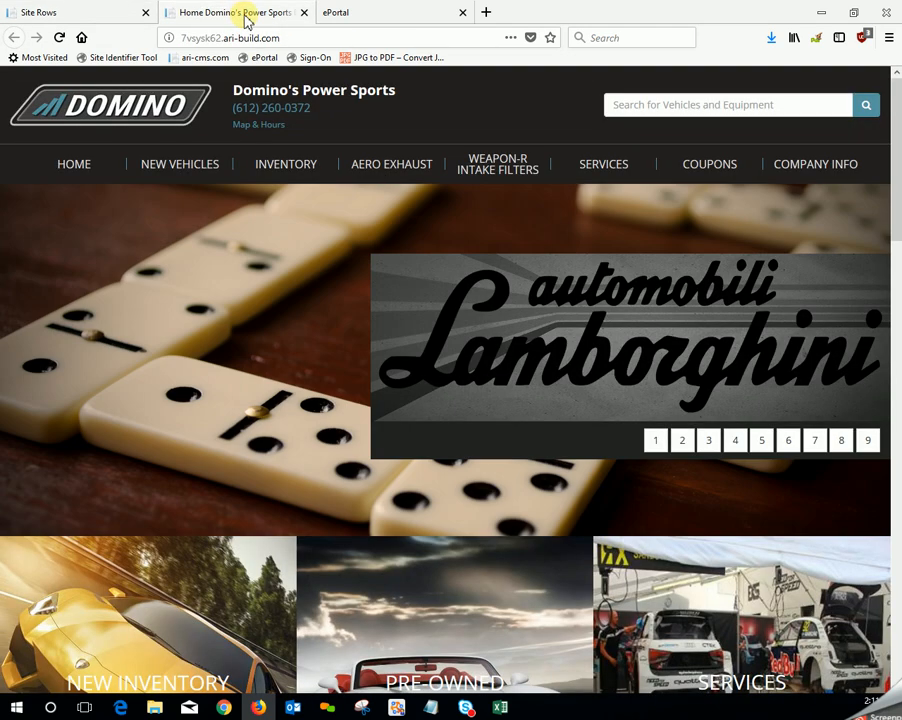
click(59, 37)
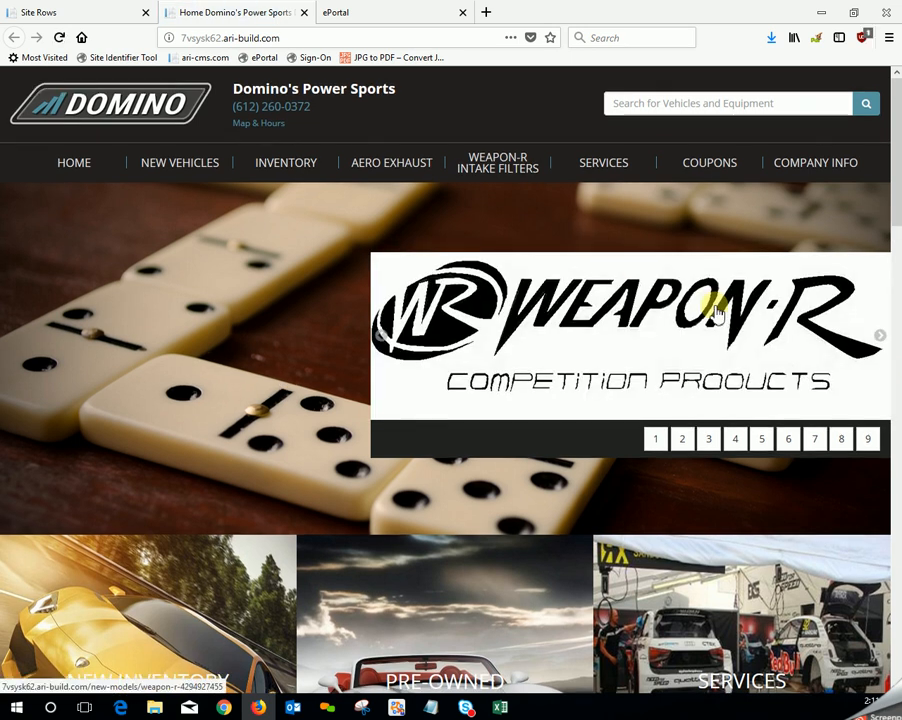
scroll(716, 313, down, 5)
scroll(713, 310, down, 4)
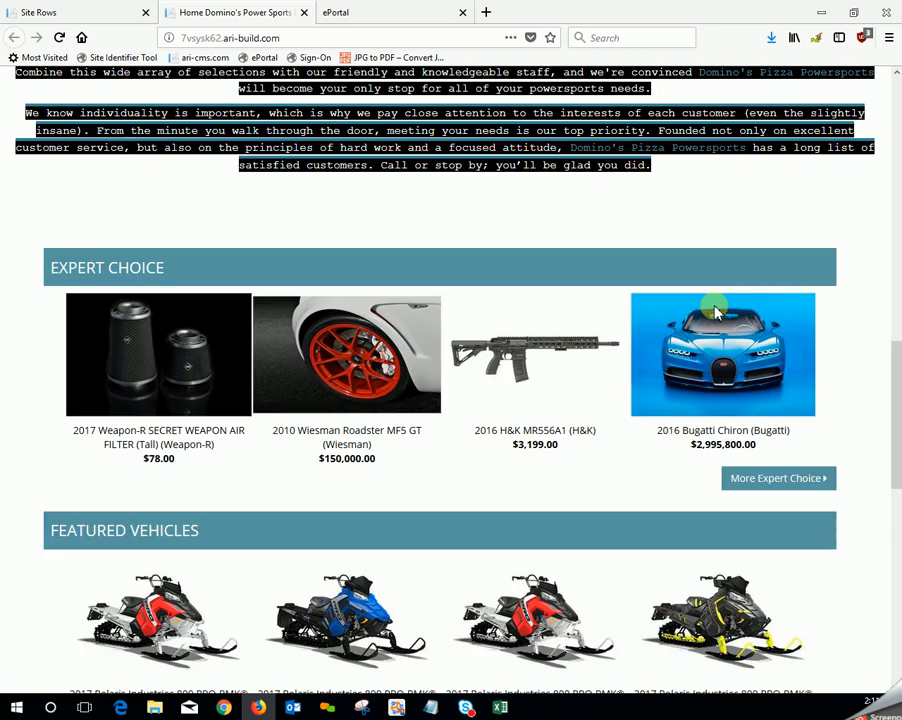
scroll(200, 275, down, 1)
scroll(121, 366, down, 2)
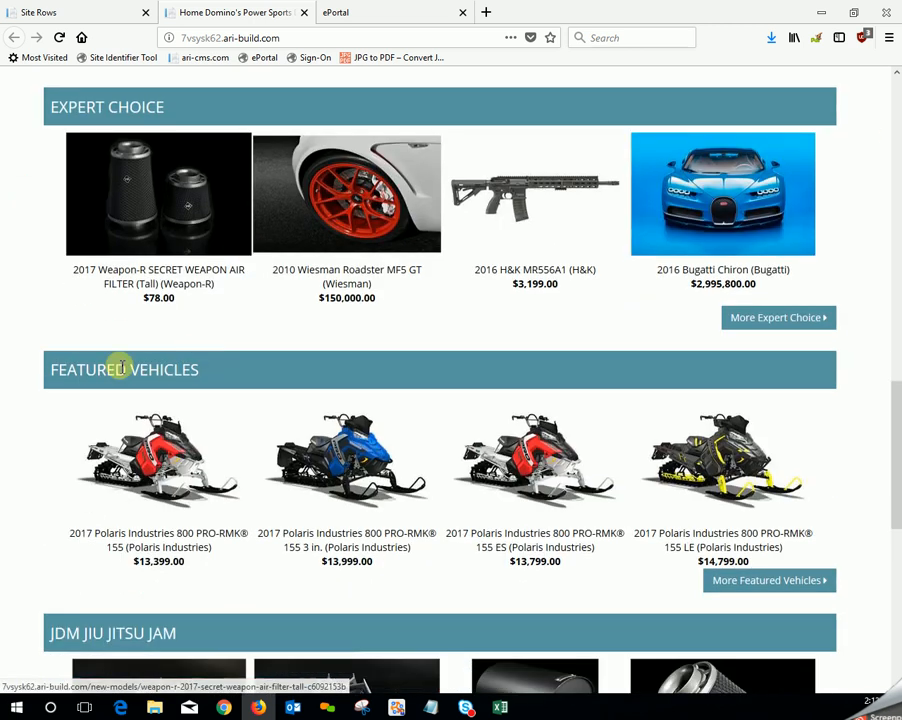
scroll(370, 391, down, 4)
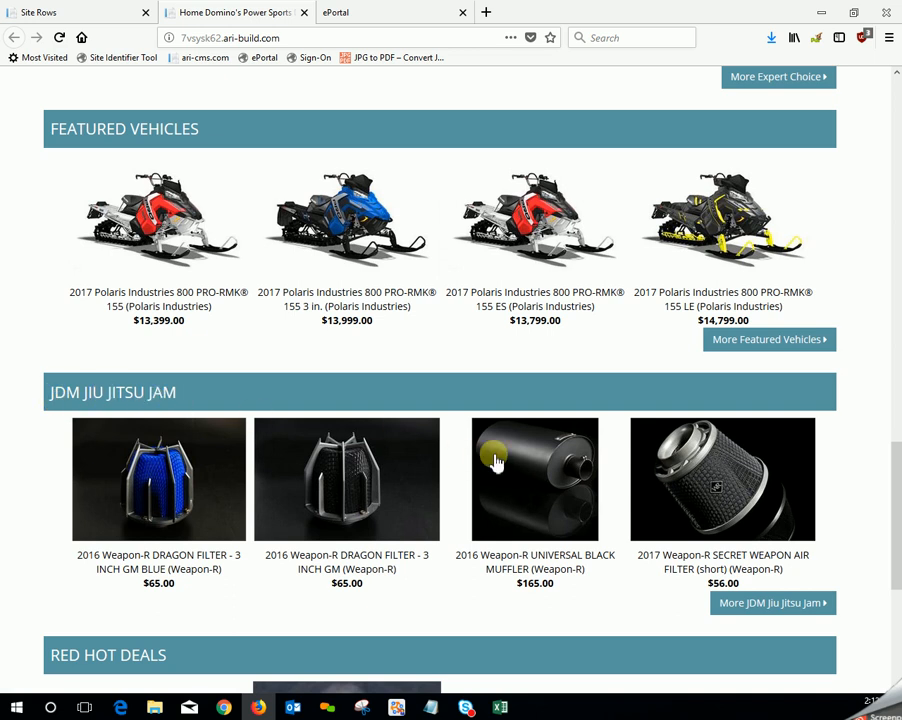
scroll(493, 455, down, 5)
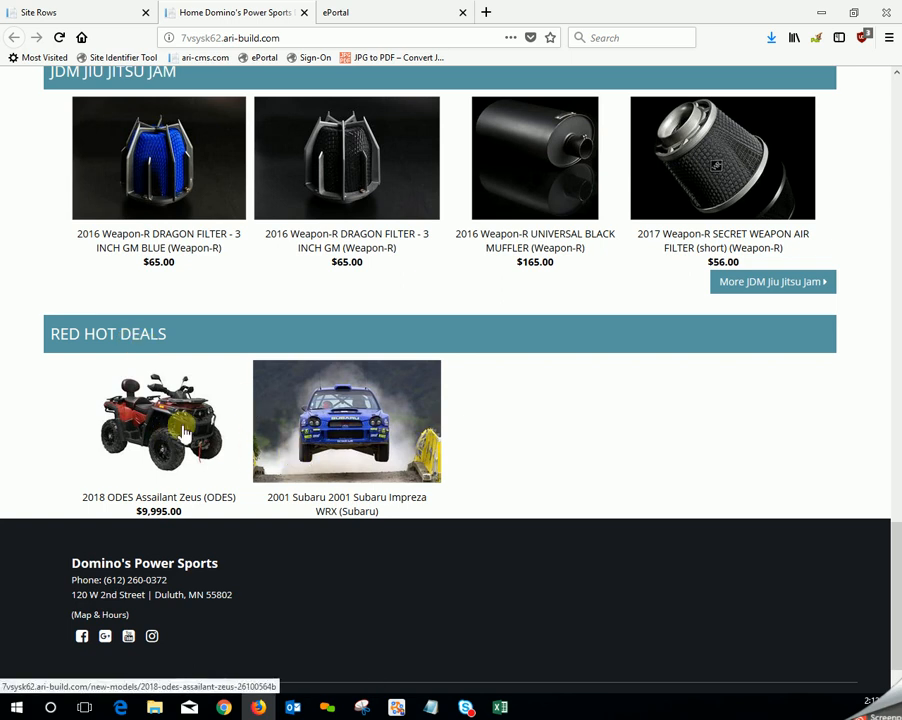
click(770, 283)
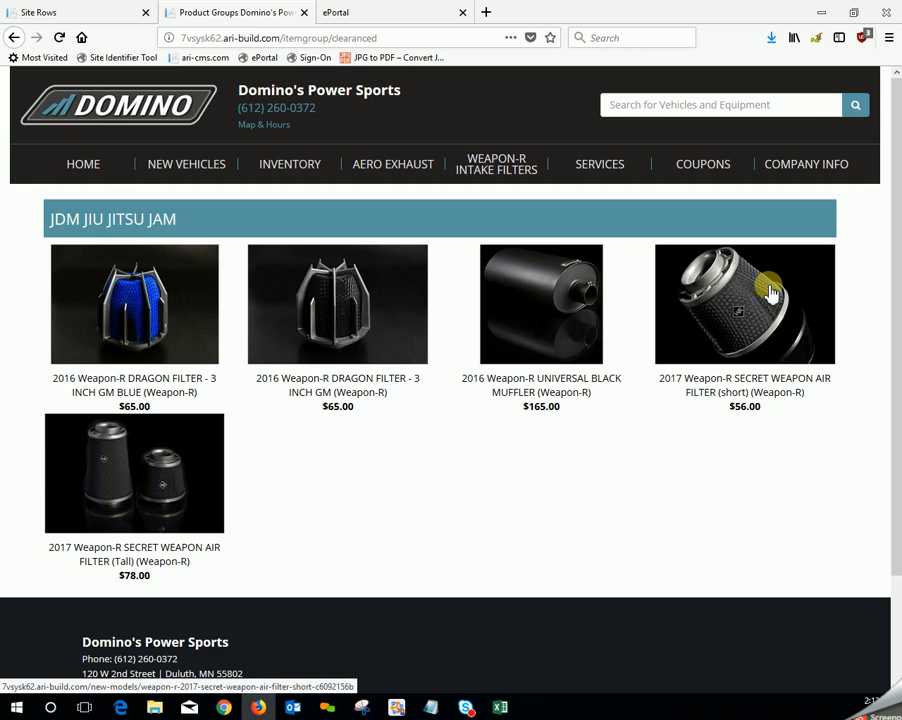
Switch back to the CMS and open the Domino's Power Sports dashboard.
click(106, 17)
click(112, 137)
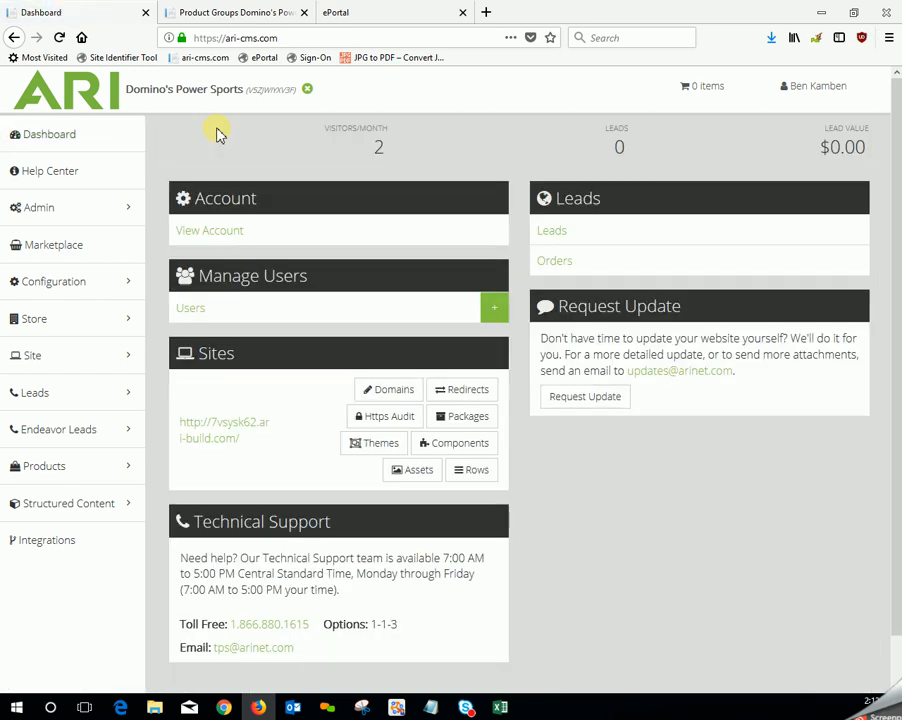